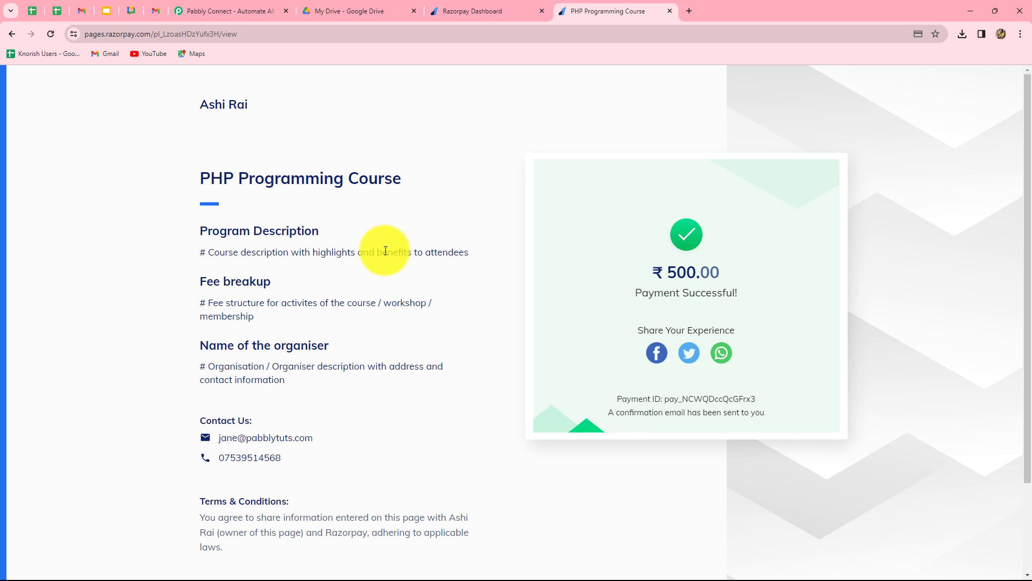
# Switch from the successful Razorpay payment page to the Pabbly Connect website tab
pyautogui.click(242, 10)
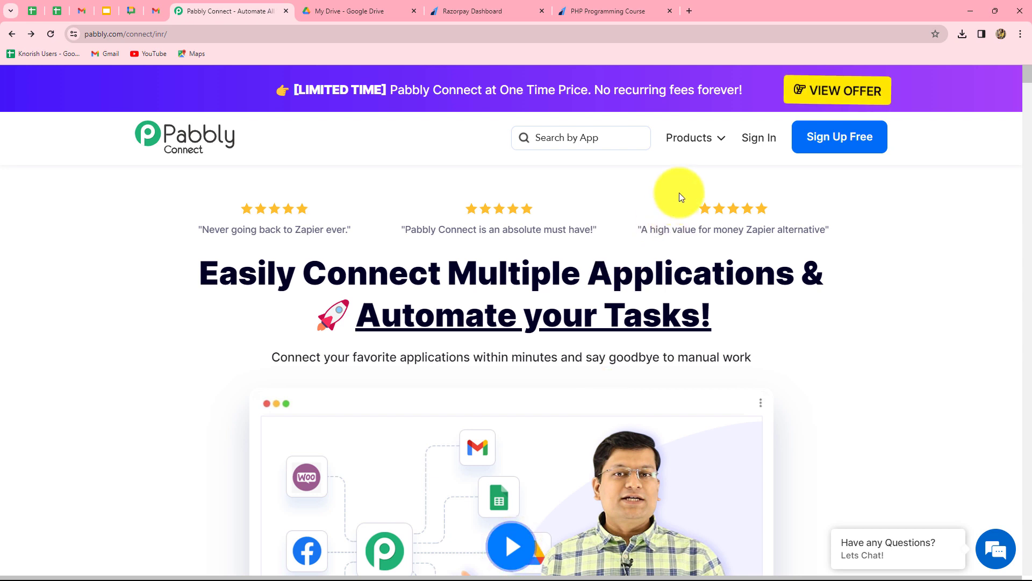
# Sign in to Pabbly and open the Pabbly Connect dashboard from All Apps
pyautogui.click(756, 136)
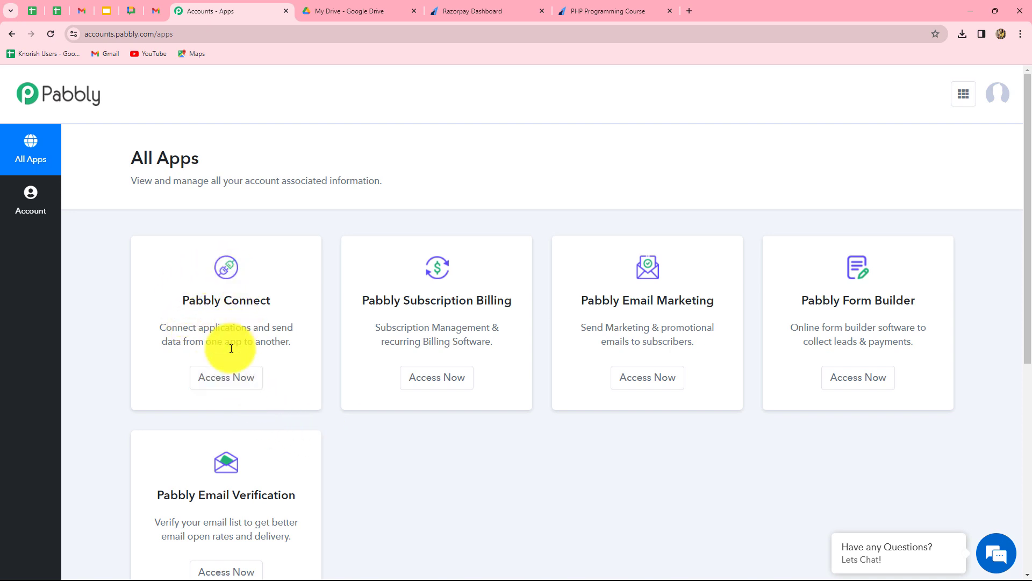
pyautogui.click(220, 379)
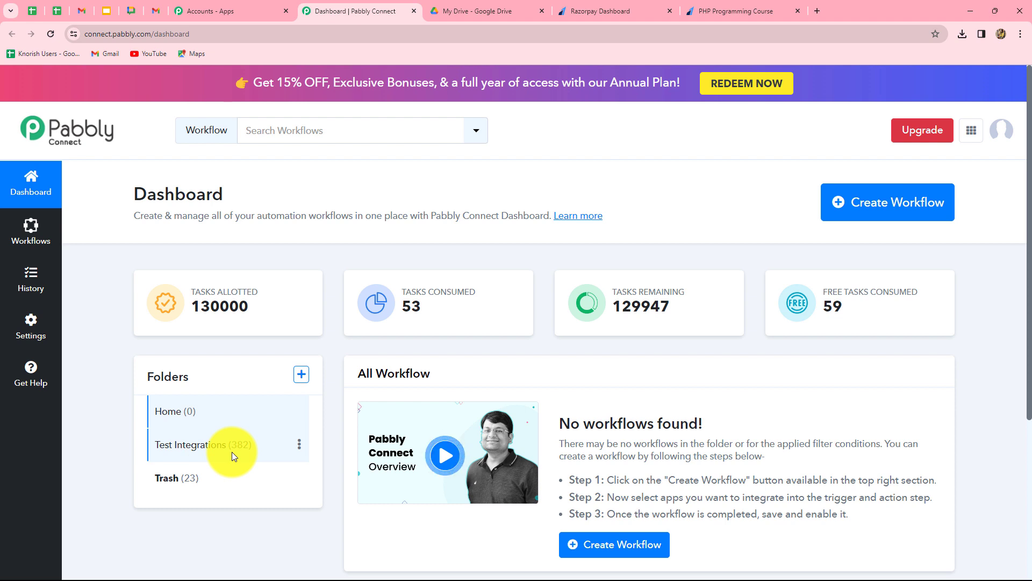
# Create the workflow 'Share Course Material for Razorpay Payment.' in the Test Integrations folder
pyautogui.click(894, 218)
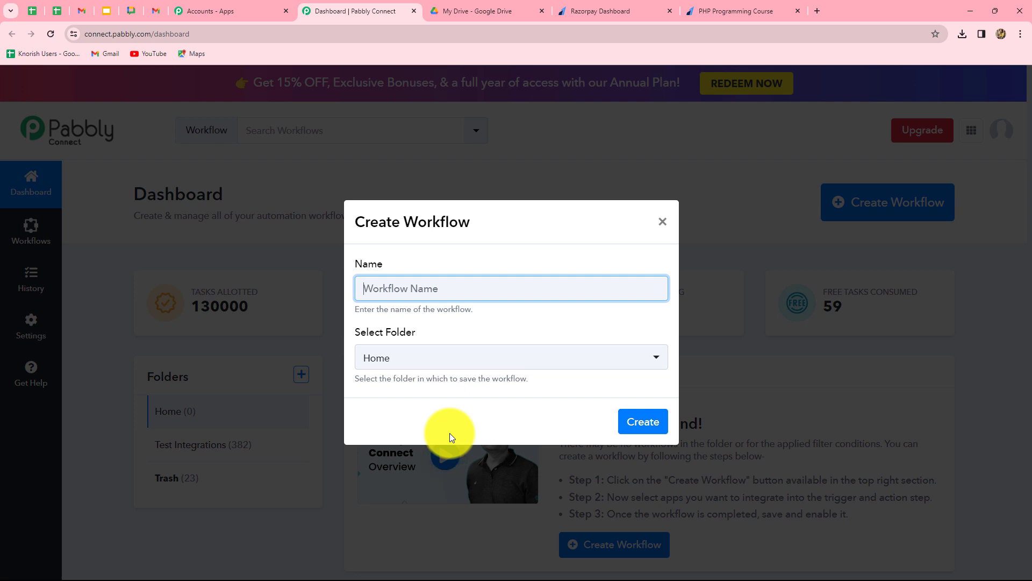
pyautogui.write('Share Course Material for Razorpay Payment.')
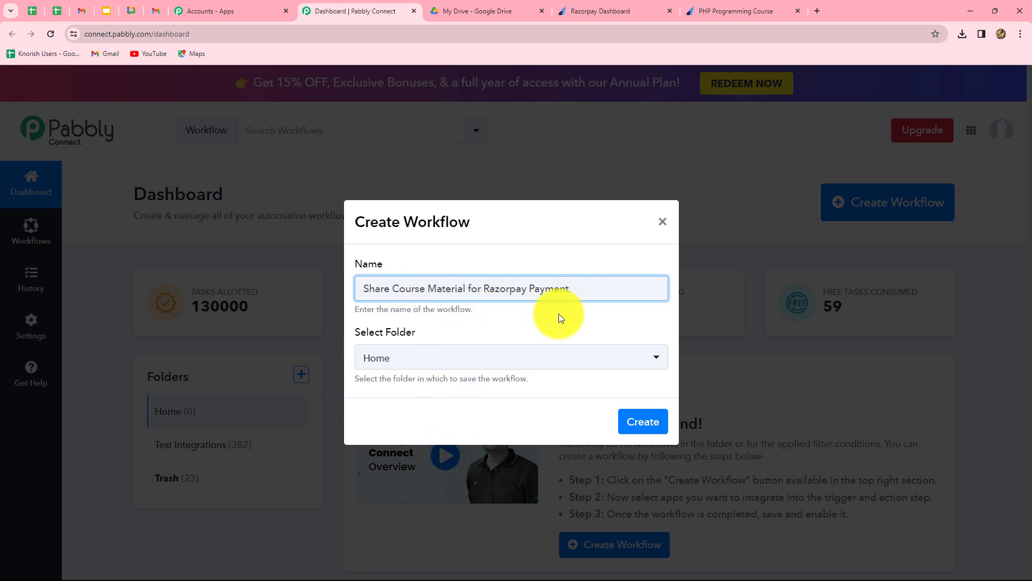
pyautogui.click(538, 365)
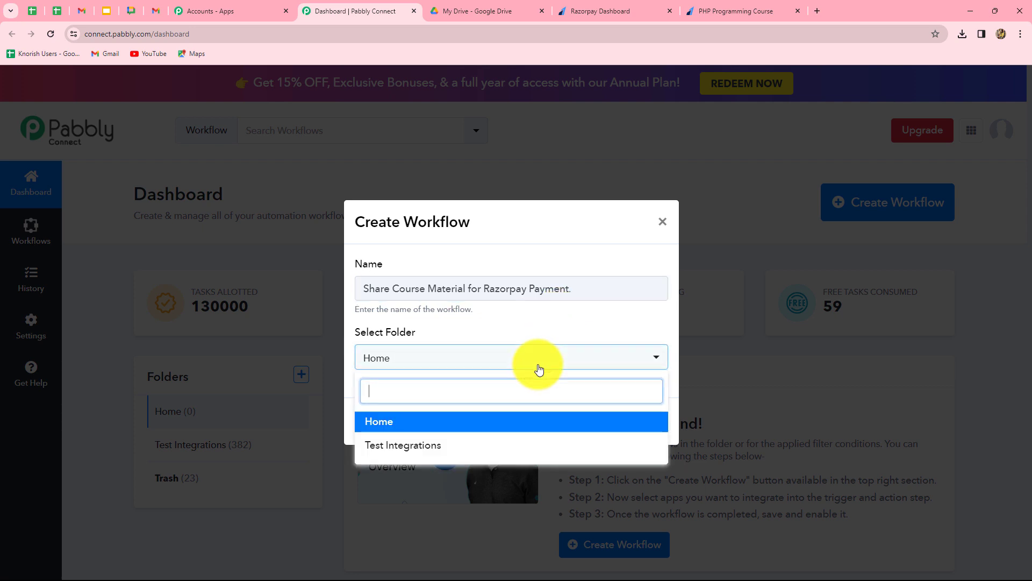
pyautogui.click(437, 447)
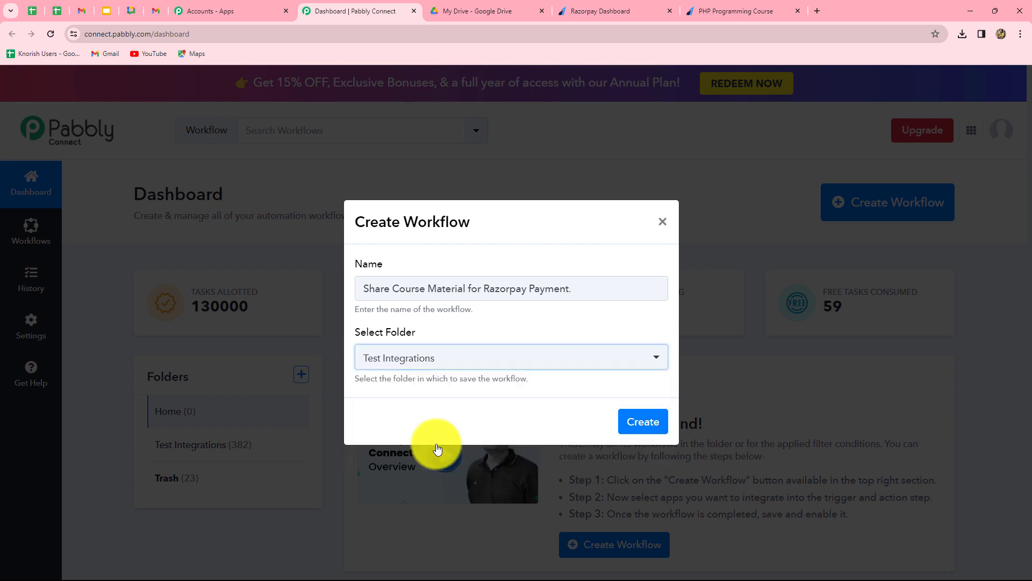
pyautogui.click(645, 421)
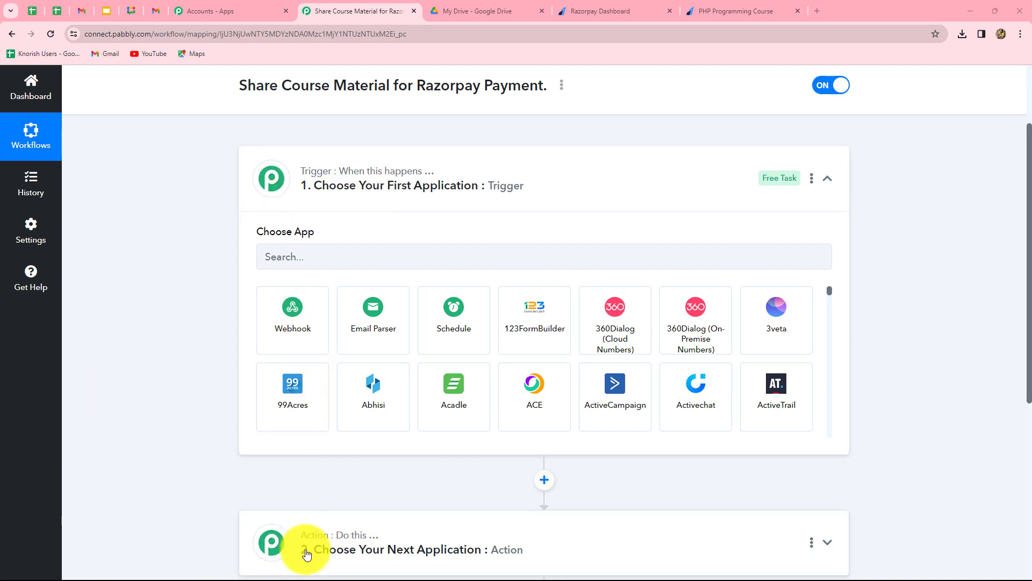
pyautogui.scroll(-3, 209, 460)
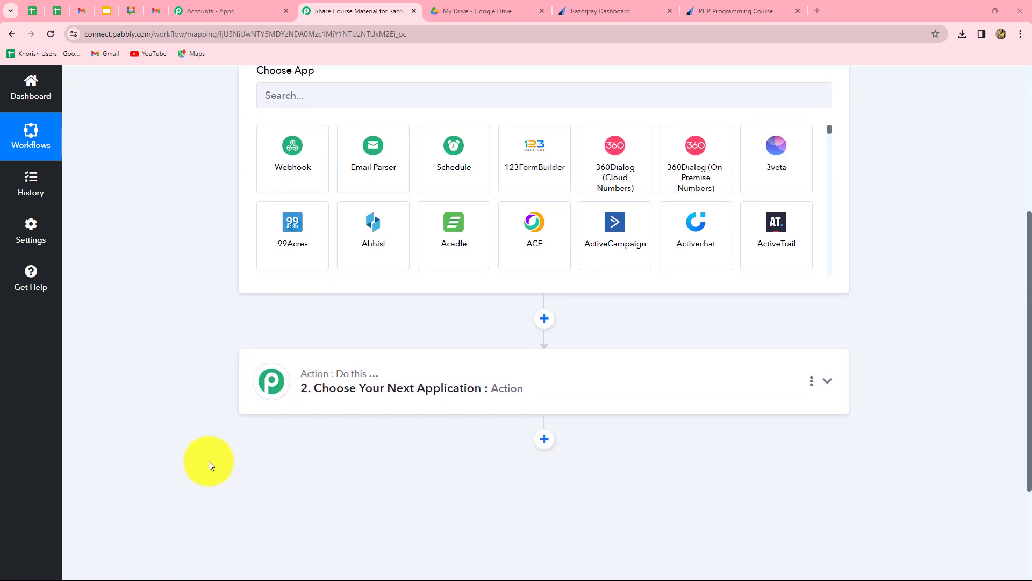
pyautogui.scroll(3, 209, 460)
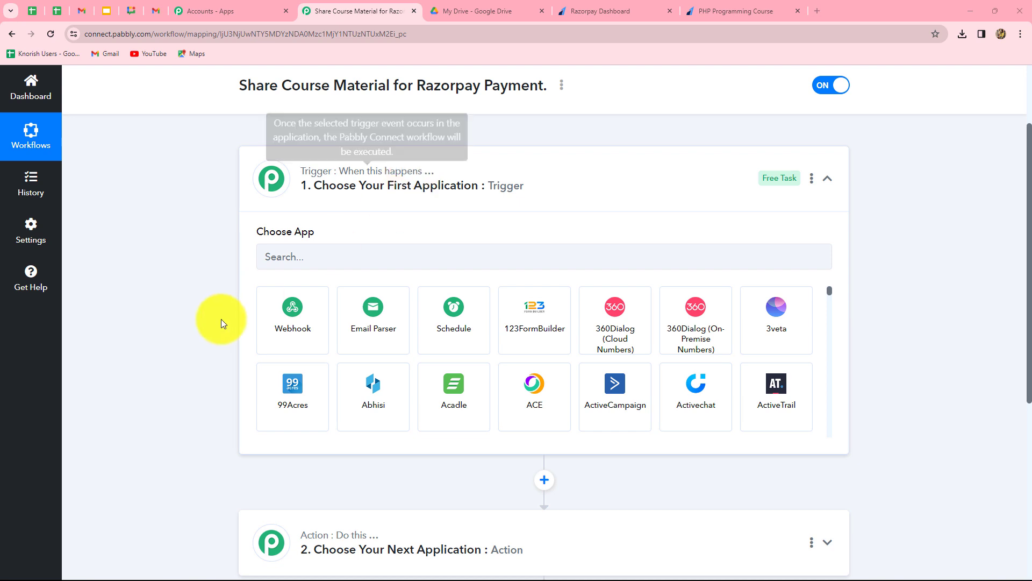
pyautogui.scroll(-2, 201, 337)
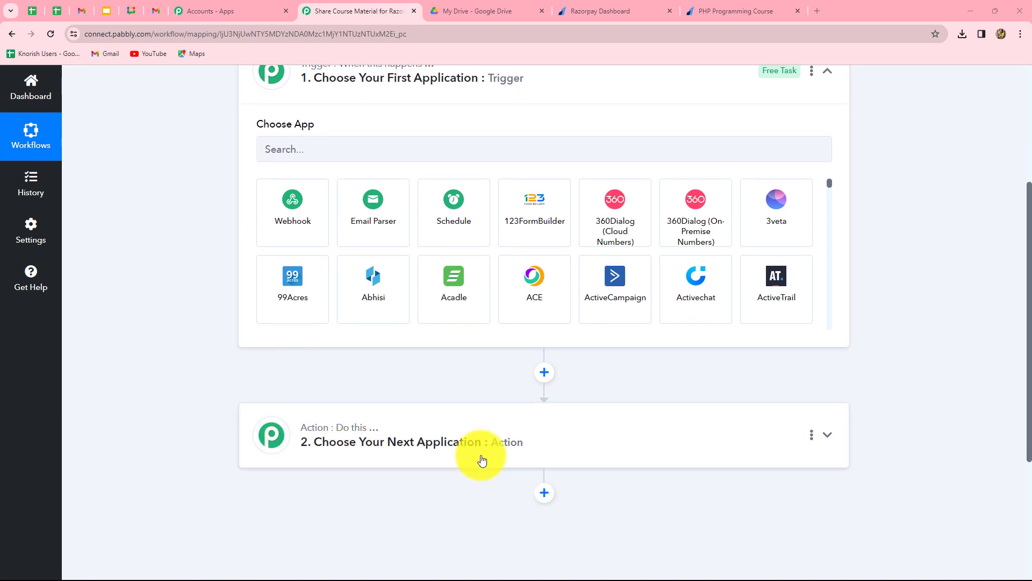
pyautogui.scroll(1, 167, 350)
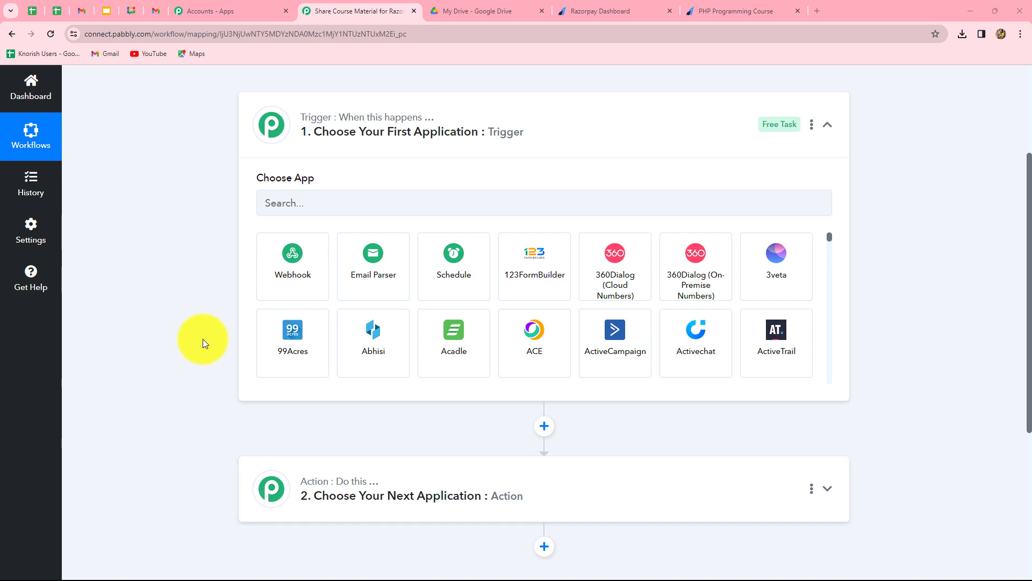
pyautogui.moveTo(323, 120)
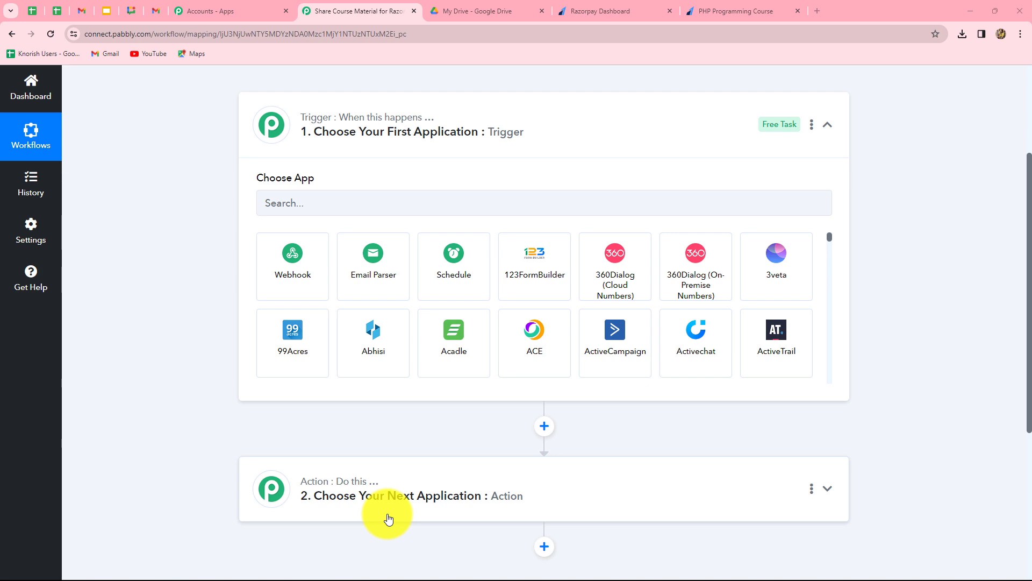
# Set the trigger app to Razorpay, found by searching 'Raz', with the Payment Captured event
pyautogui.click(325, 203)
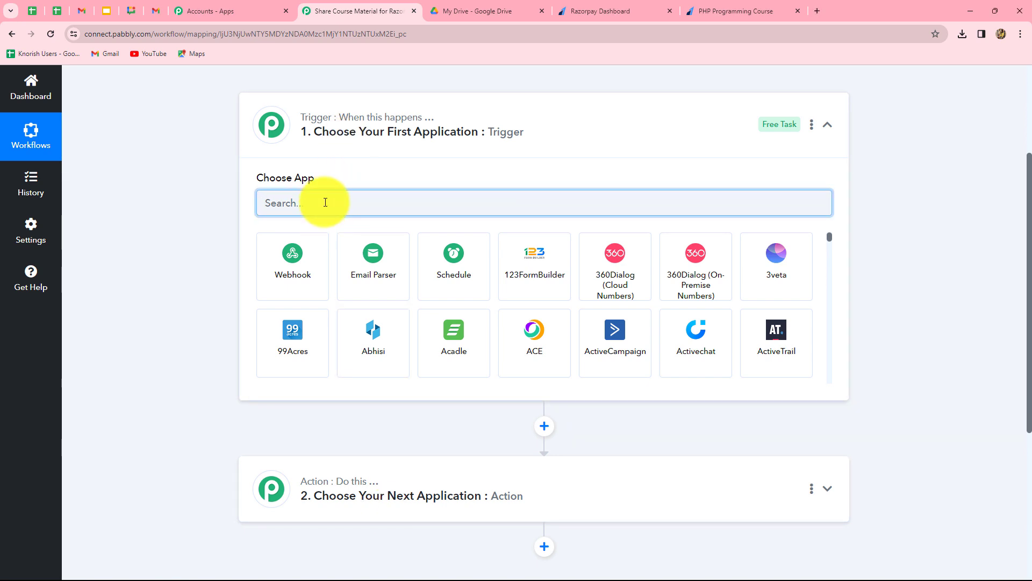
pyautogui.write('Raz')
pyautogui.click(311, 248)
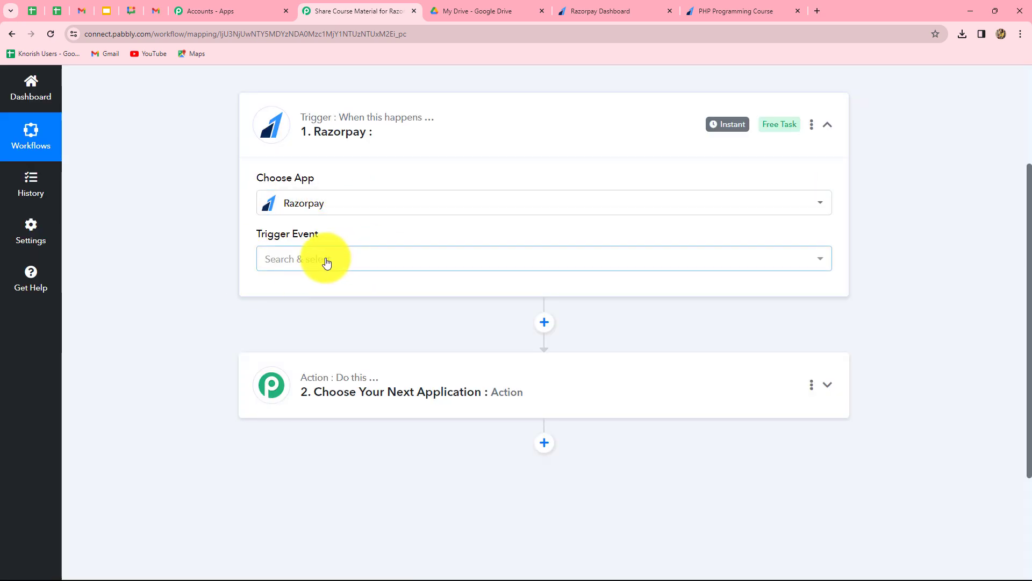
pyautogui.click(327, 263)
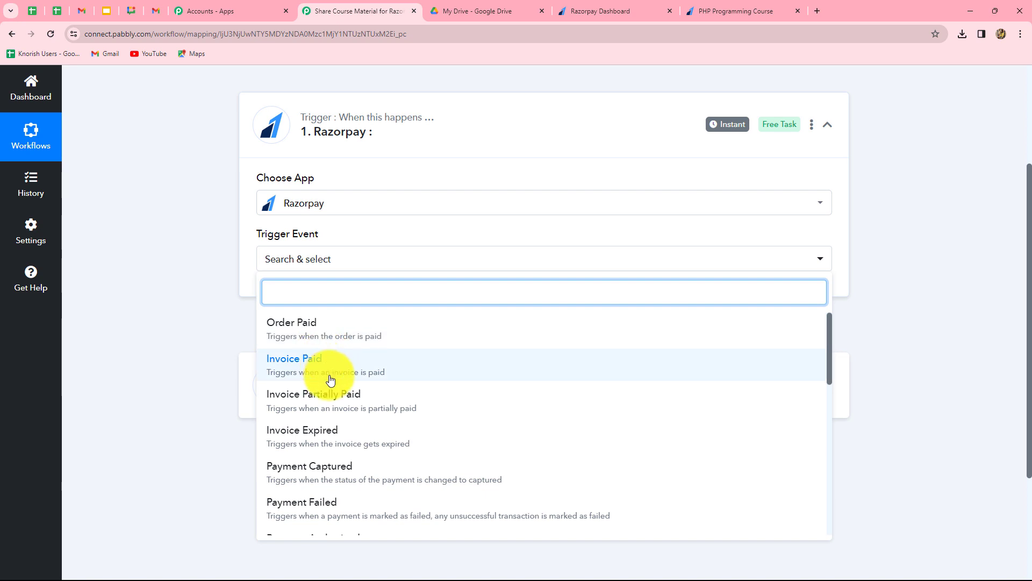
pyautogui.scroll(-2, 333, 379)
pyautogui.scroll(2, 333, 378)
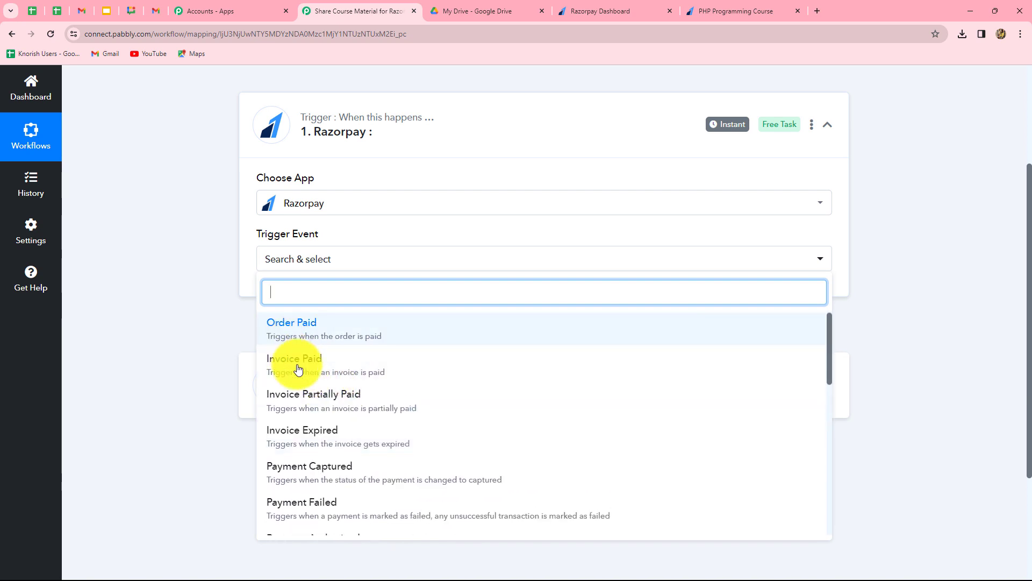
pyautogui.click(323, 474)
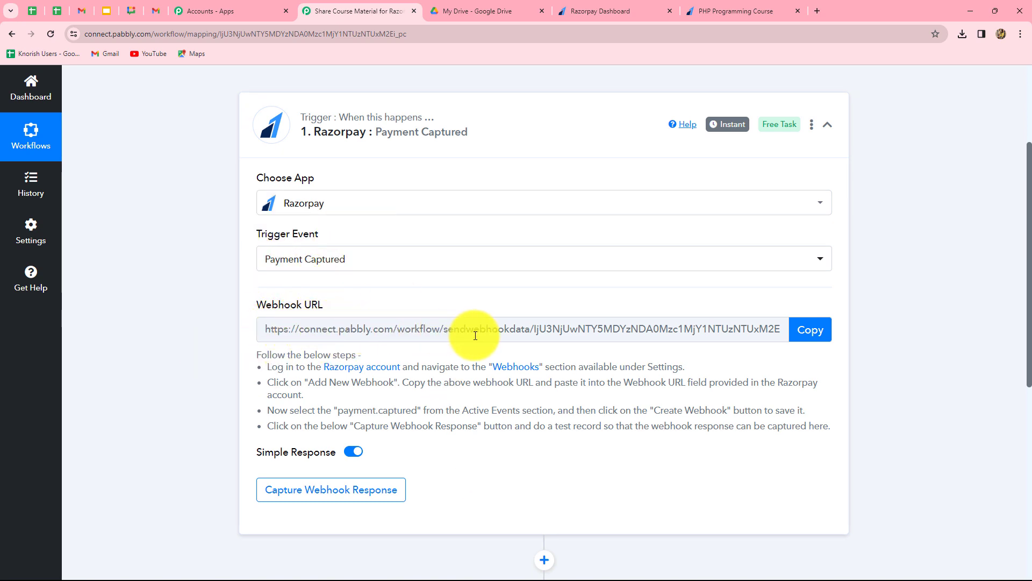
# Copy the trigger's webhook URL so it awaits a response, then go to Razorpay Dashboard
pyautogui.moveTo(266, 367); pyautogui.dragTo(608, 410)
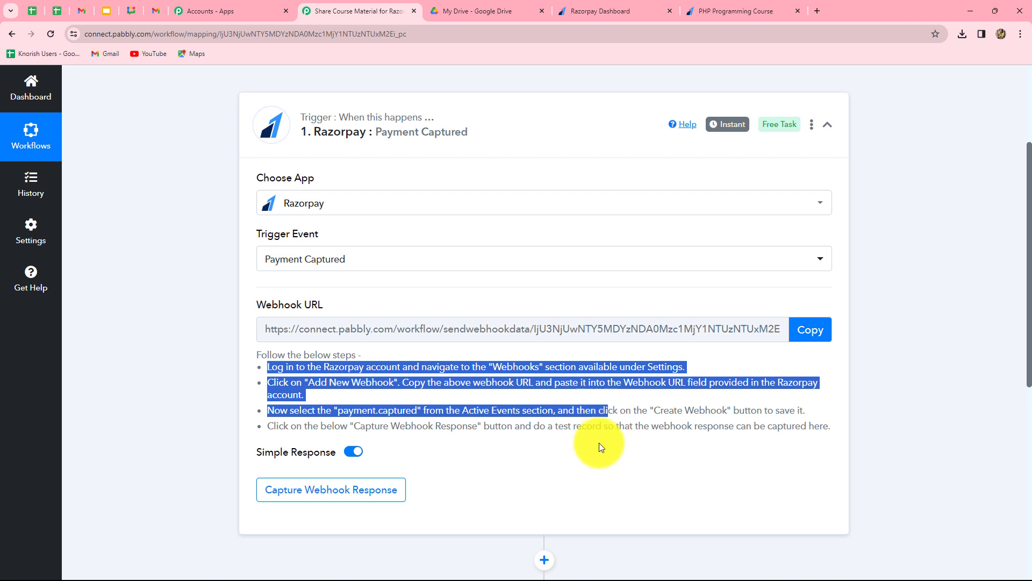
pyautogui.click(269, 359)
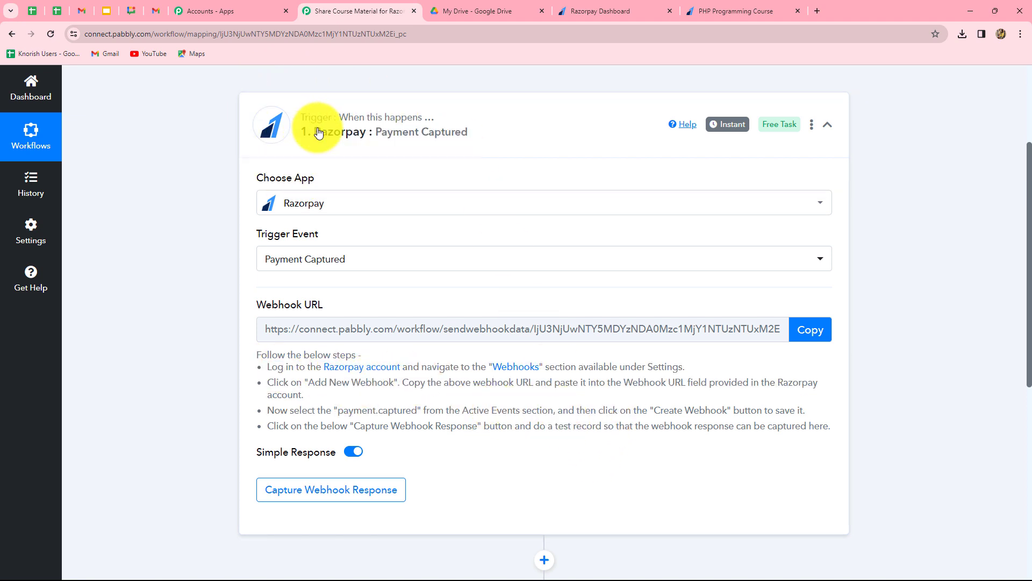
pyautogui.scroll(-2, 906, 228)
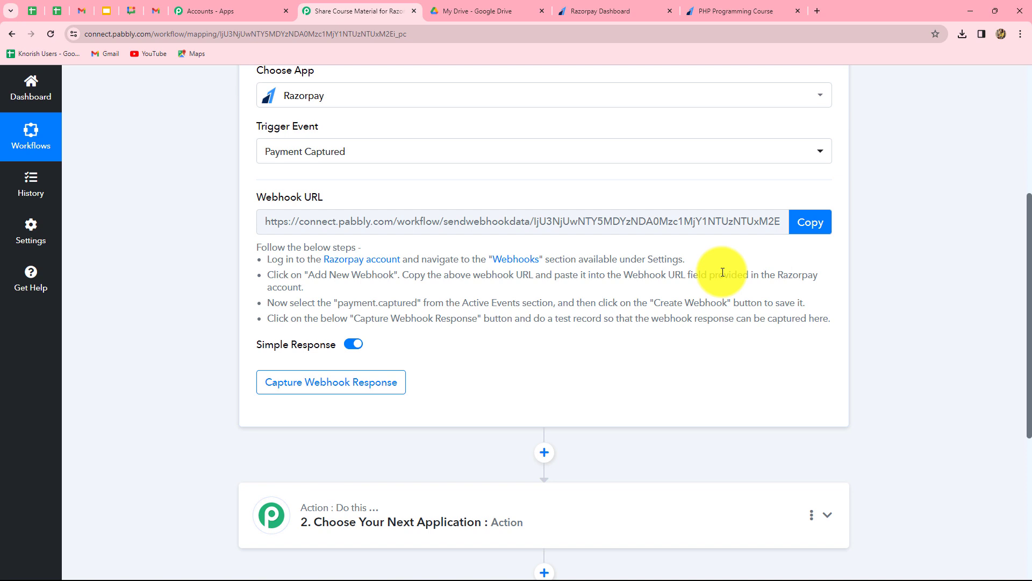
pyautogui.scroll(1, 723, 273)
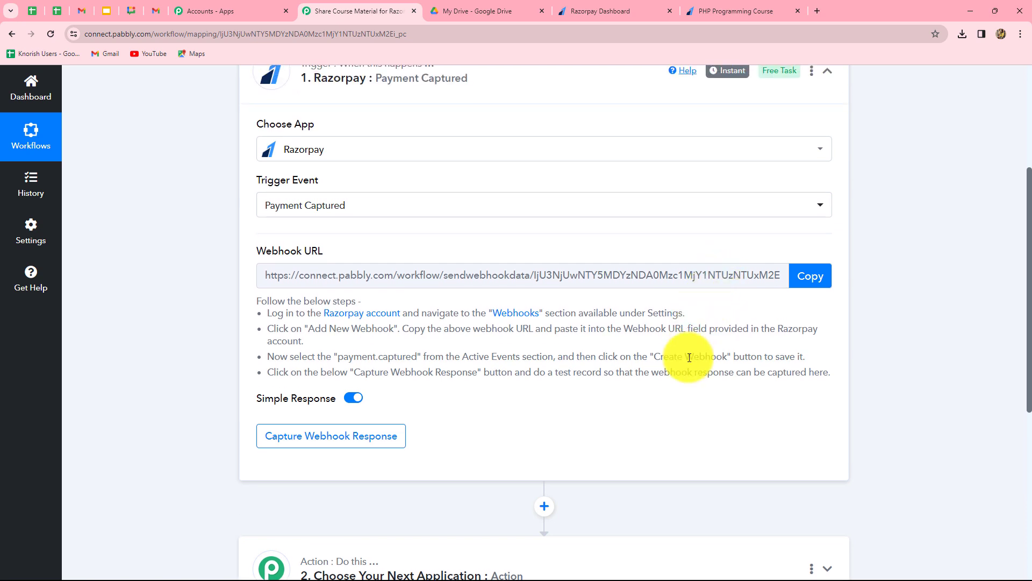
pyautogui.click(811, 276)
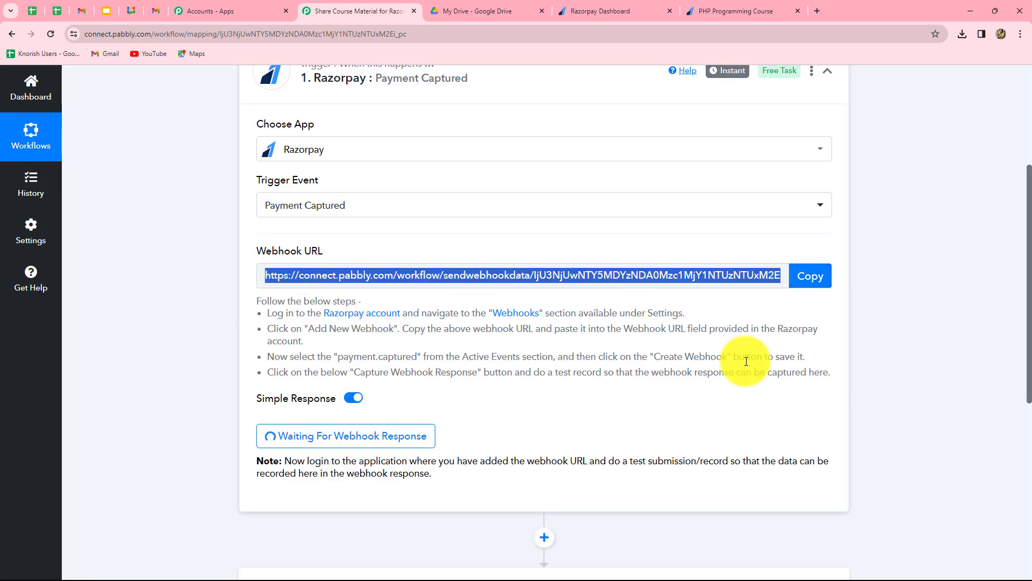
pyautogui.click(583, 9)
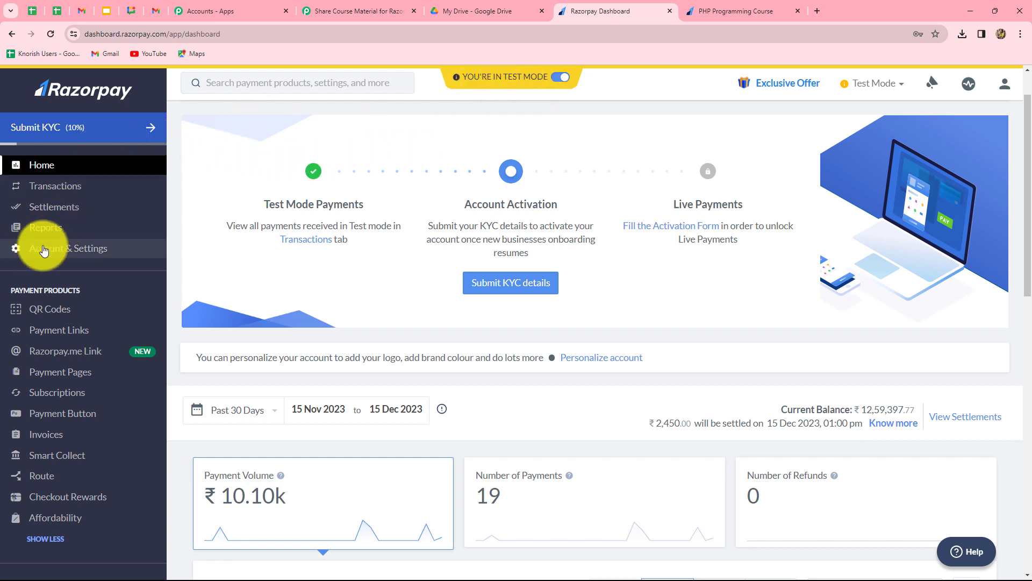
# Go to Account & Settings > Webhooks and start adding a new webhook
pyautogui.click(89, 253)
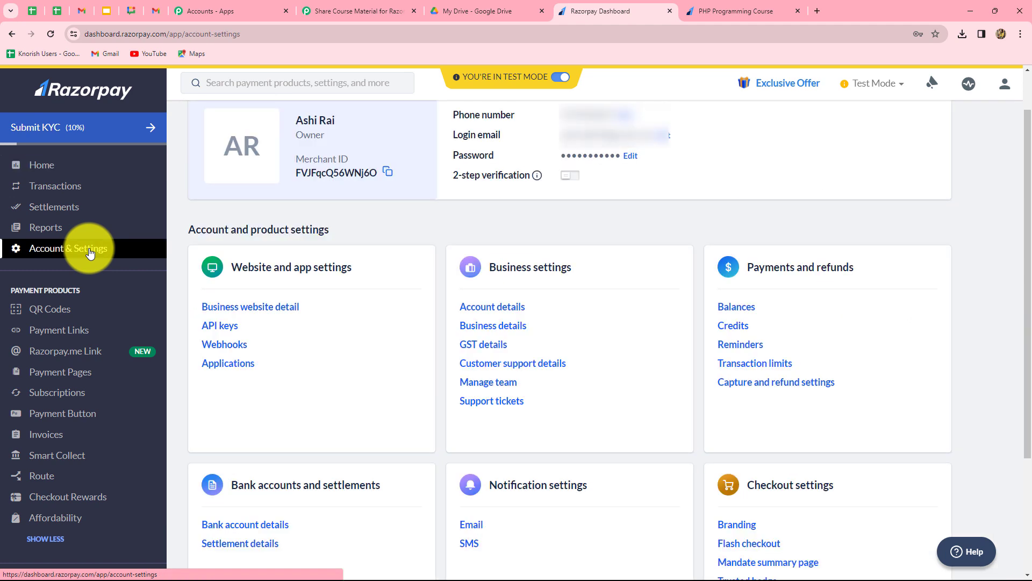
pyautogui.click(222, 345)
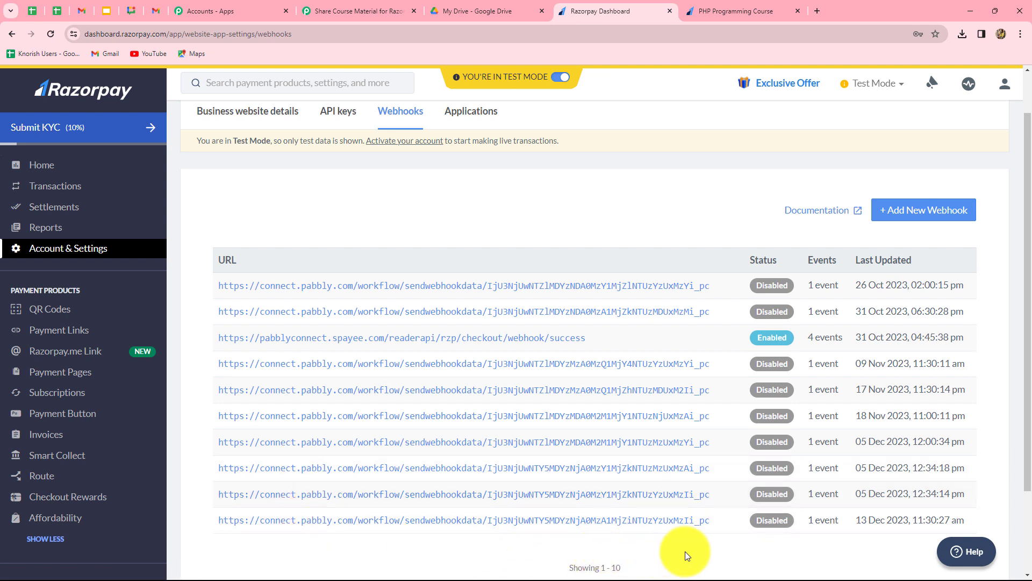
pyautogui.click(917, 213)
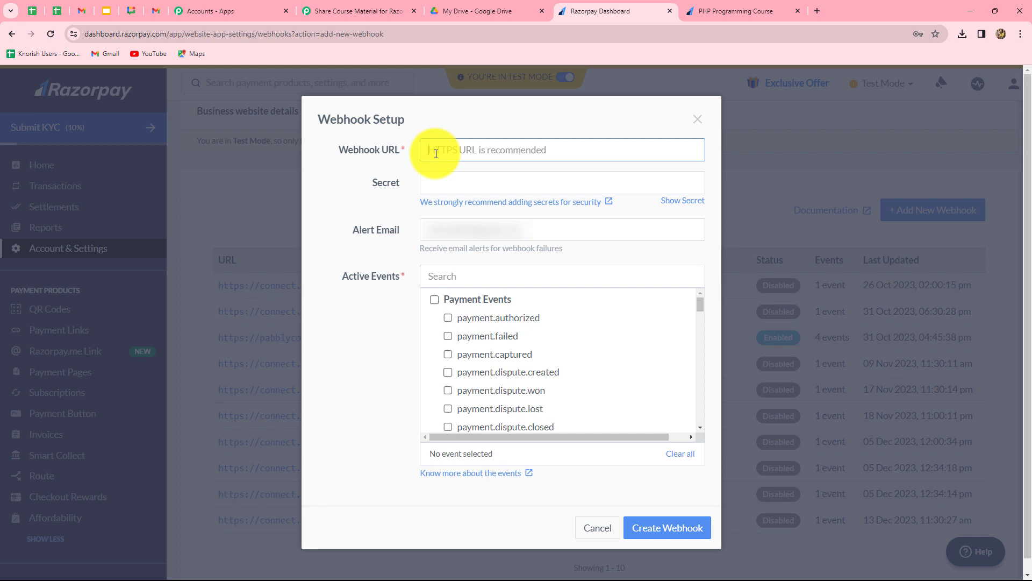
# Create a webhook for the pasted Pabbly URL with no secret and the payment.captured event
pyautogui.hotkey('ctrl', 'v')
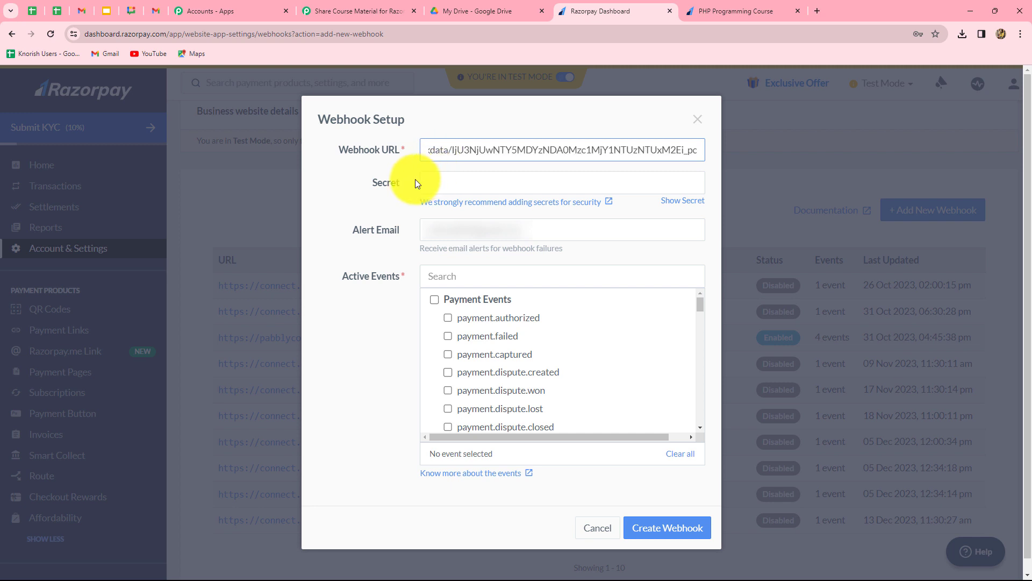
pyautogui.click(466, 182)
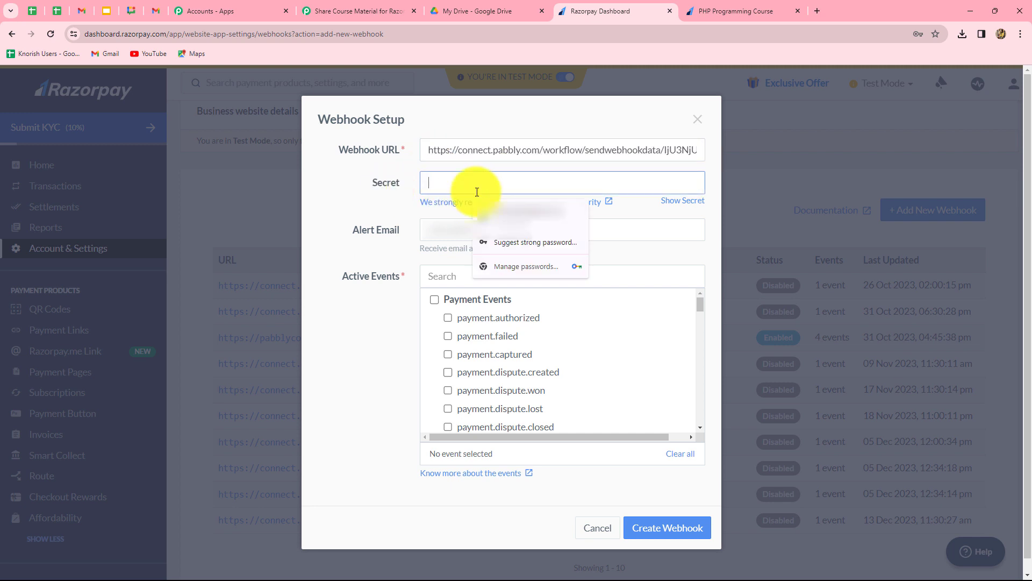
pyautogui.click(335, 208)
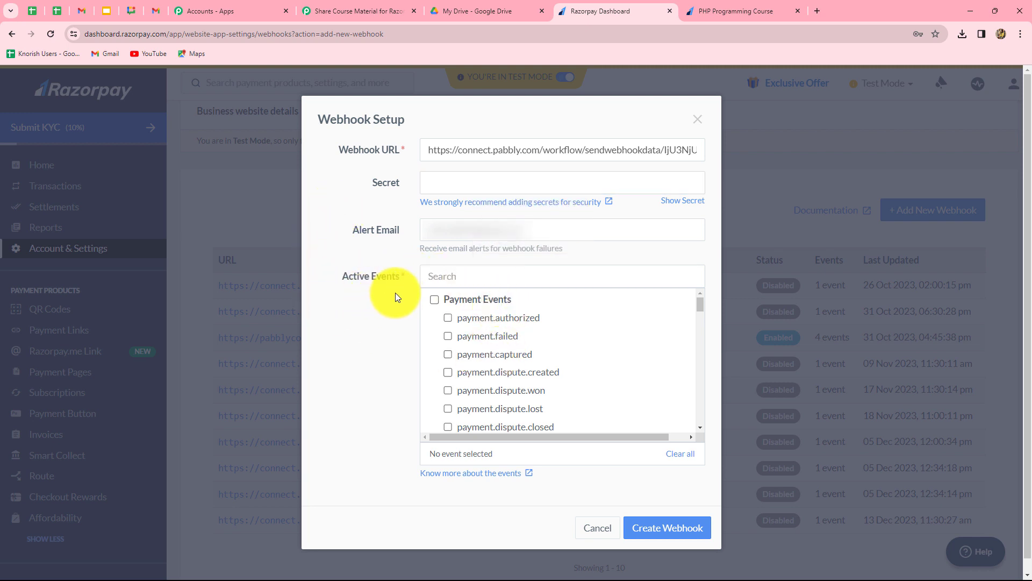
pyautogui.click(369, 11)
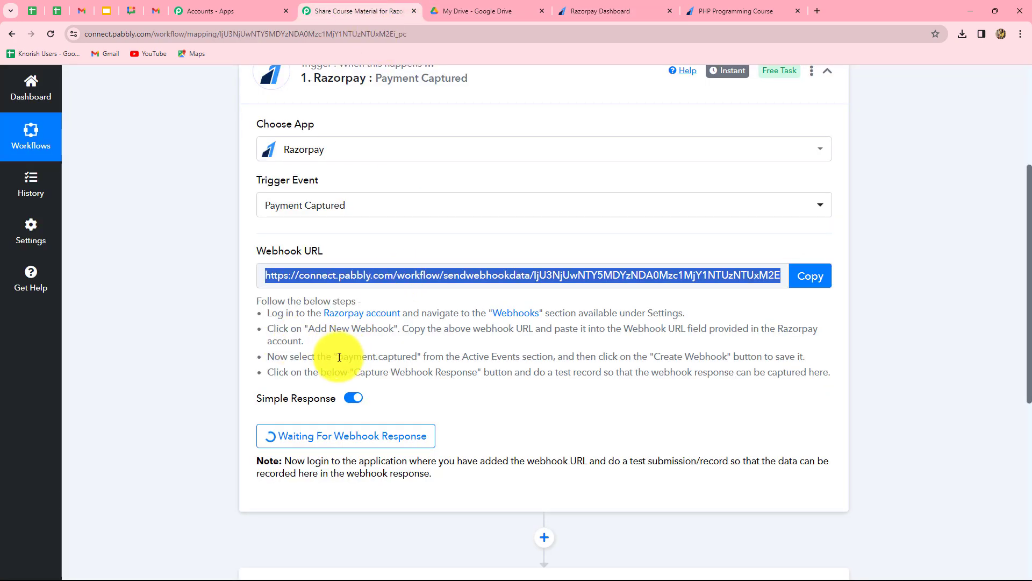
pyautogui.moveTo(334, 357); pyautogui.dragTo(417, 357)
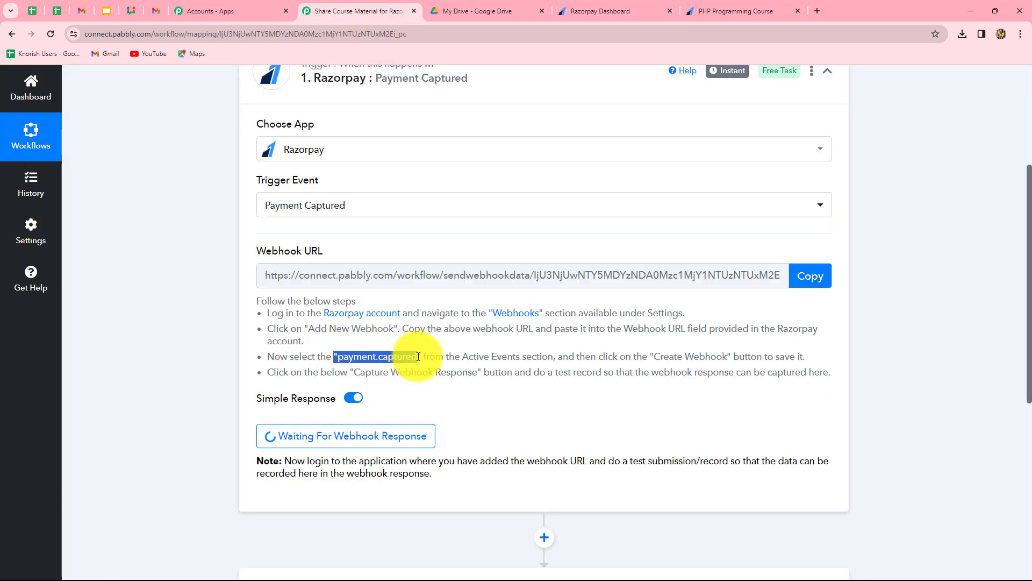
pyautogui.click(617, 8)
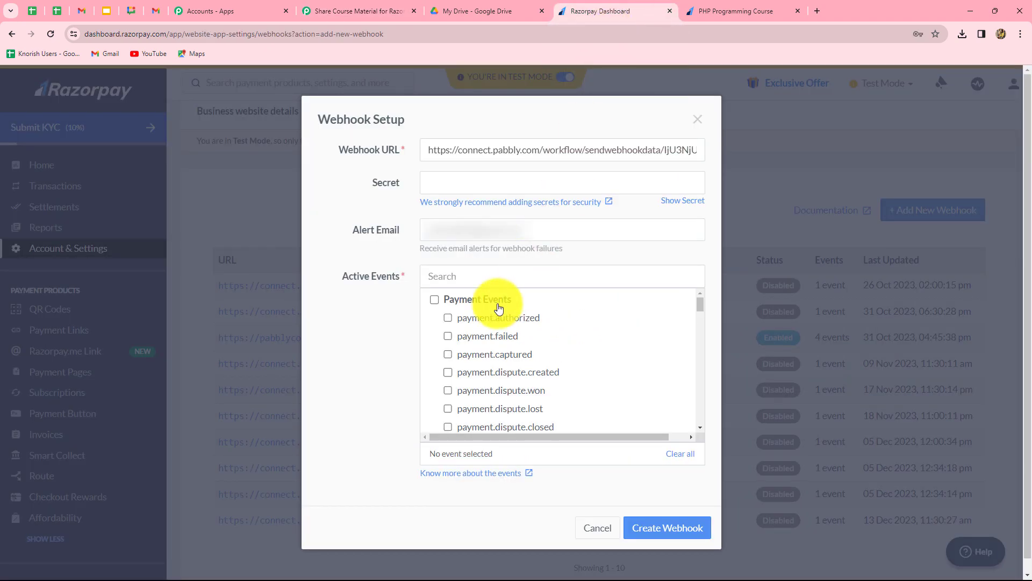
pyautogui.click(450, 354)
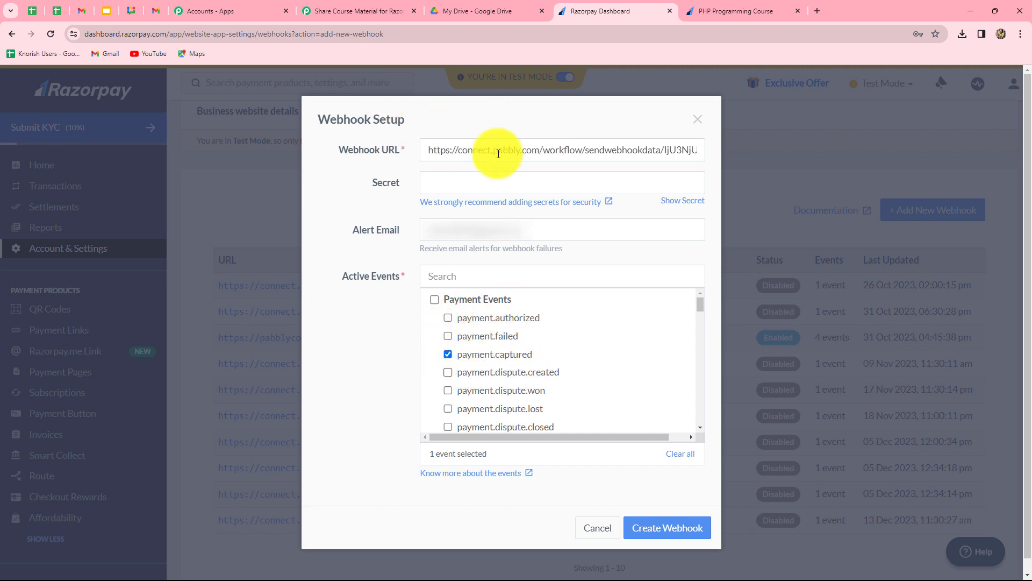
pyautogui.click(657, 530)
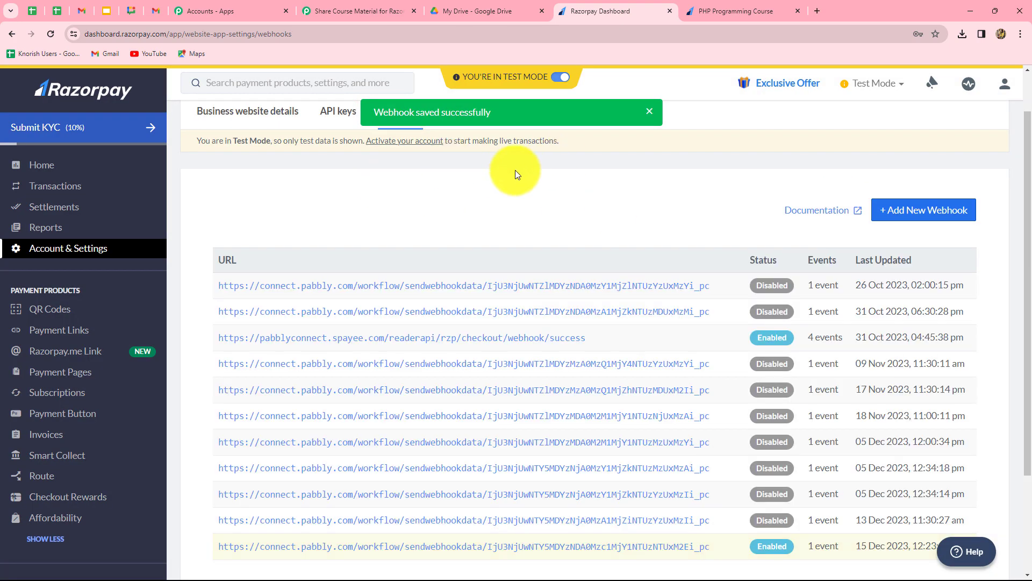
# Leave the Pabbly trigger awaiting a response and open Razorpay's Payment Pages list
pyautogui.click(340, 7)
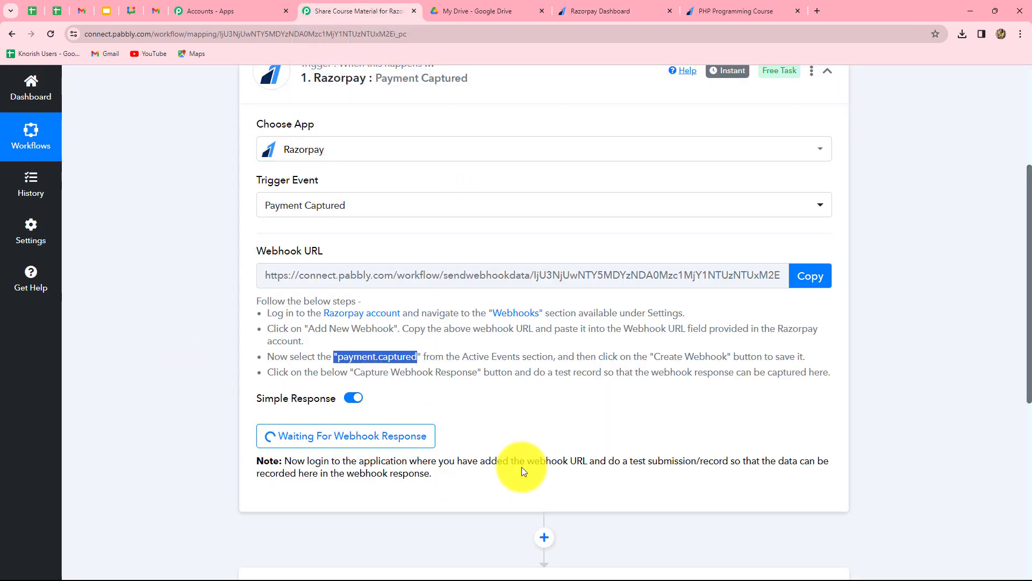
pyautogui.click(526, 404)
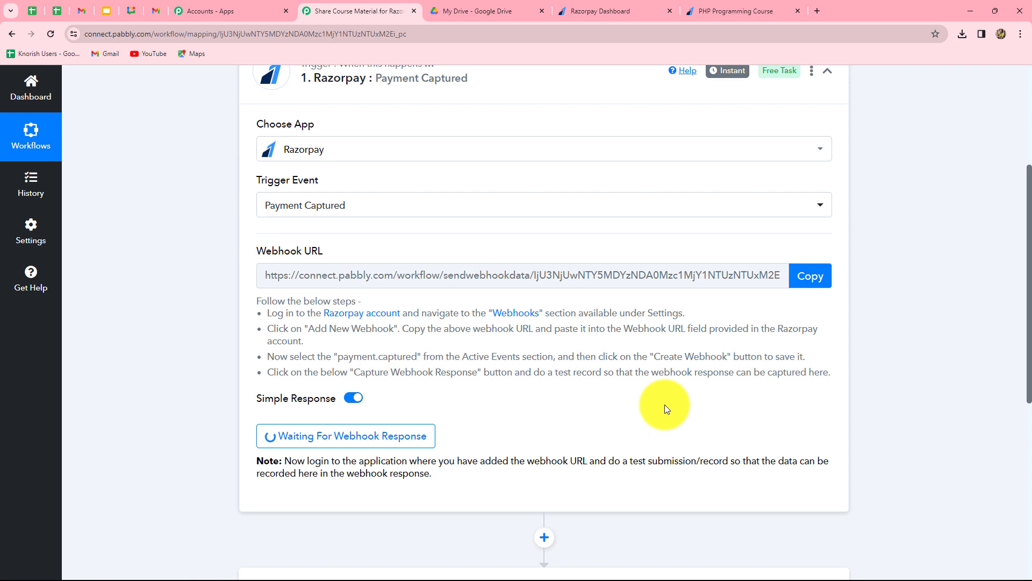
pyautogui.click(599, 9)
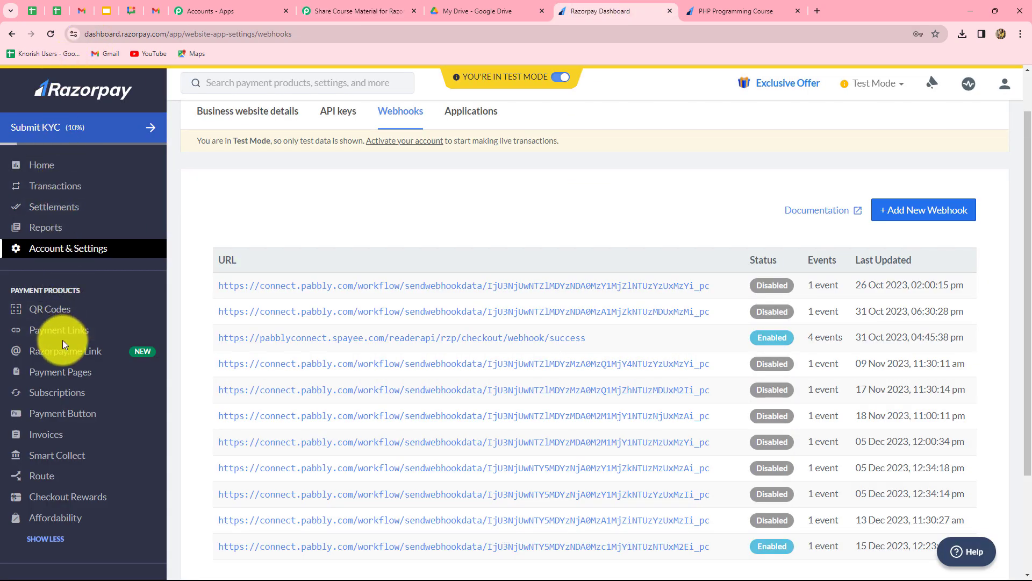
pyautogui.click(88, 374)
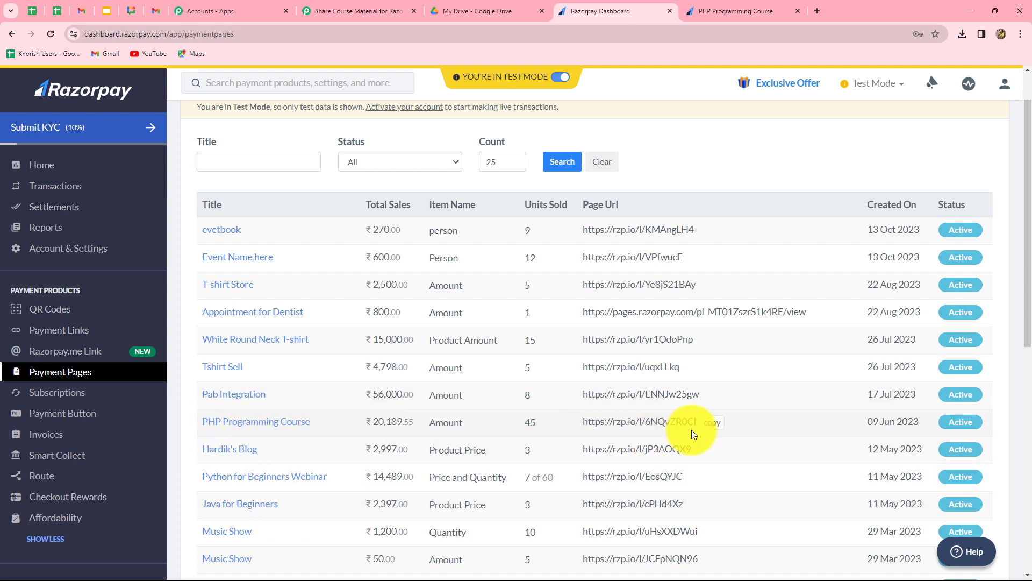
# Open the PHP Programming Course payment page link in a new tab and select PHP Programming Course
pyautogui.click(711, 422)
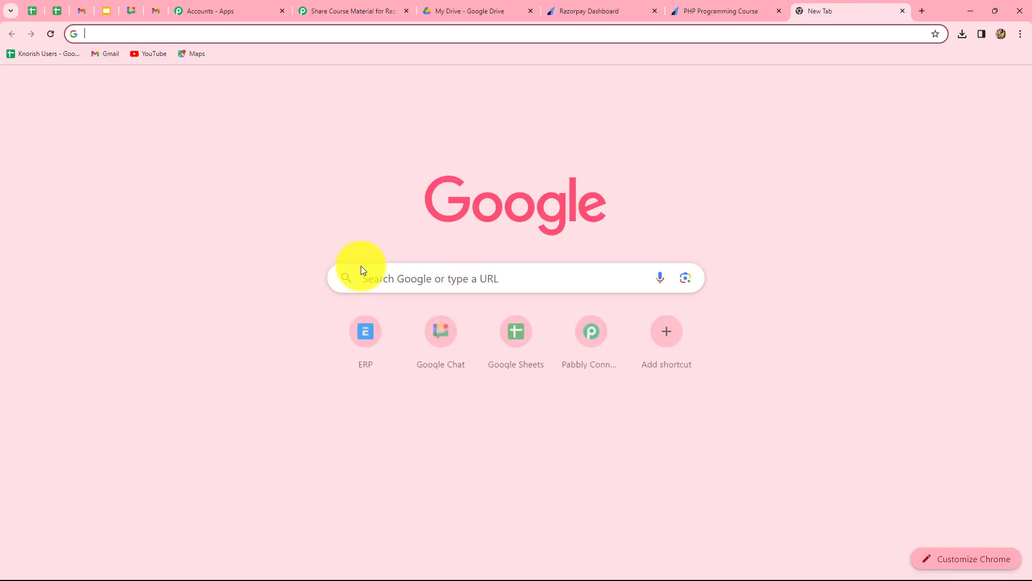
pyautogui.click(376, 276)
pyautogui.hotkey('ctrl', 'v')
pyautogui.press('Return')
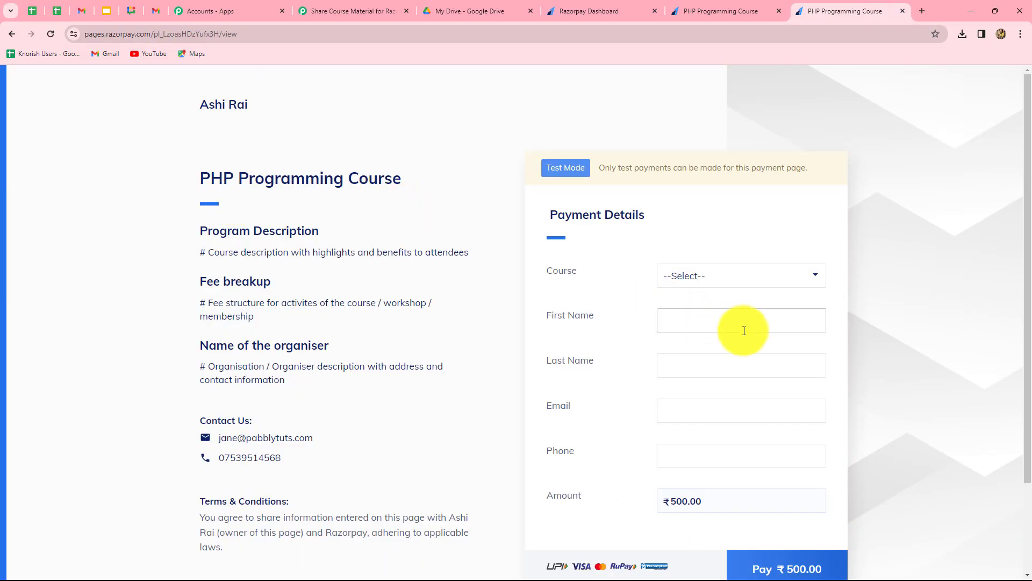
pyautogui.scroll(-3, 861, 314)
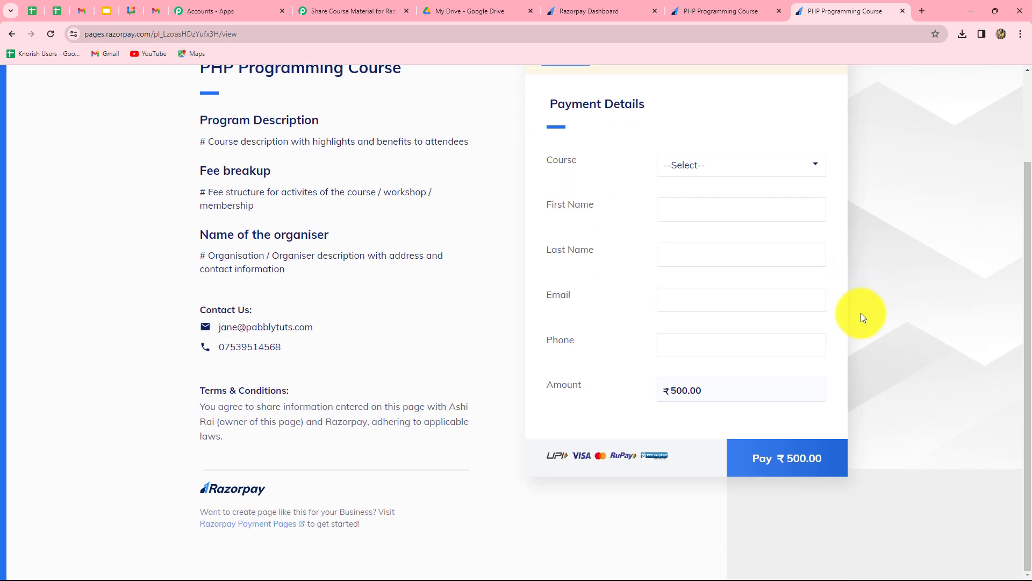
pyautogui.click(758, 162)
pyautogui.click(718, 200)
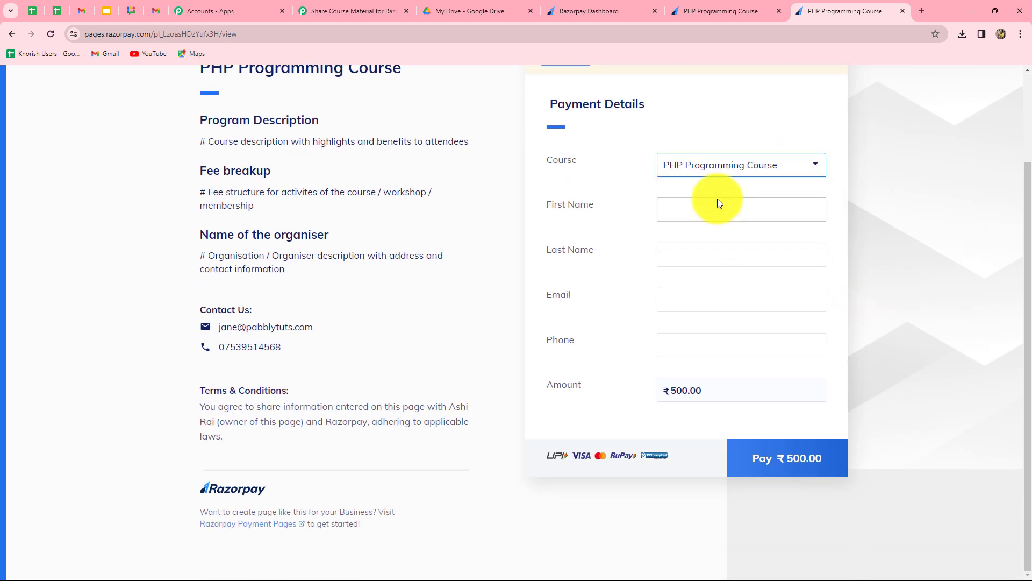
# Fill in the test buyer's first name, last name, e-mail and phone, then pay ₹500.00
pyautogui.click(684, 211)
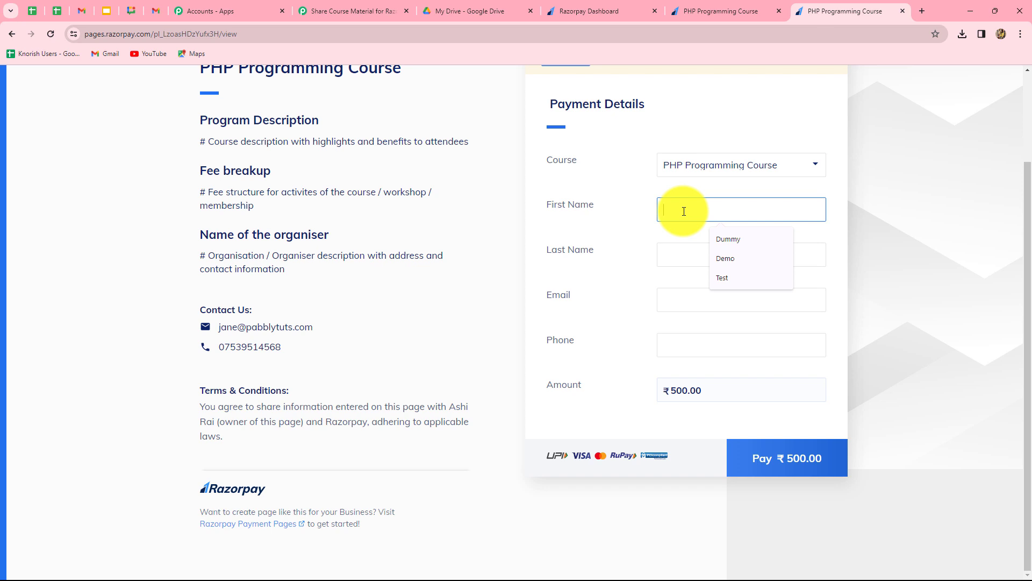
pyautogui.scroll(3, 595, 138)
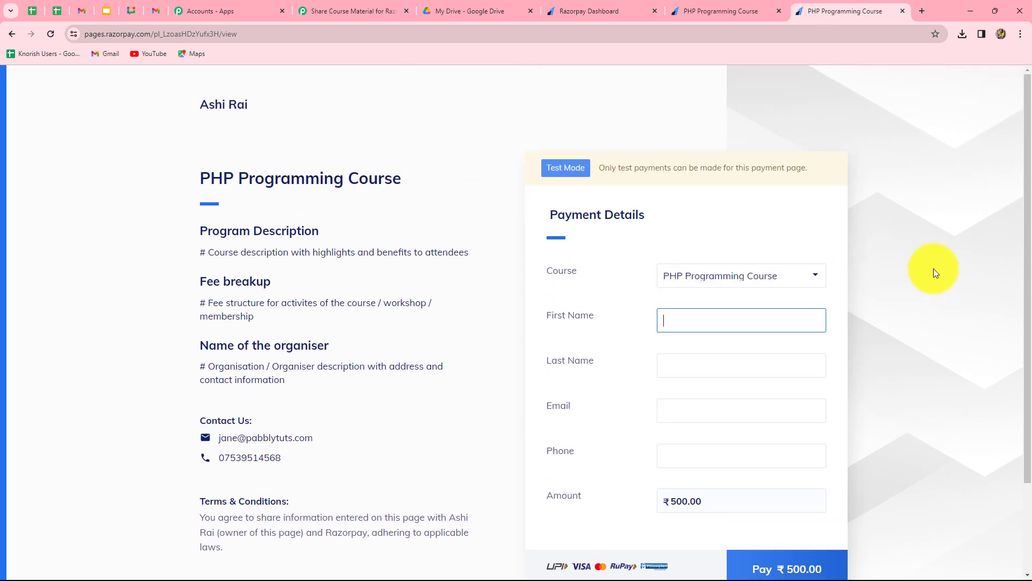
pyautogui.scroll(-2, 934, 271)
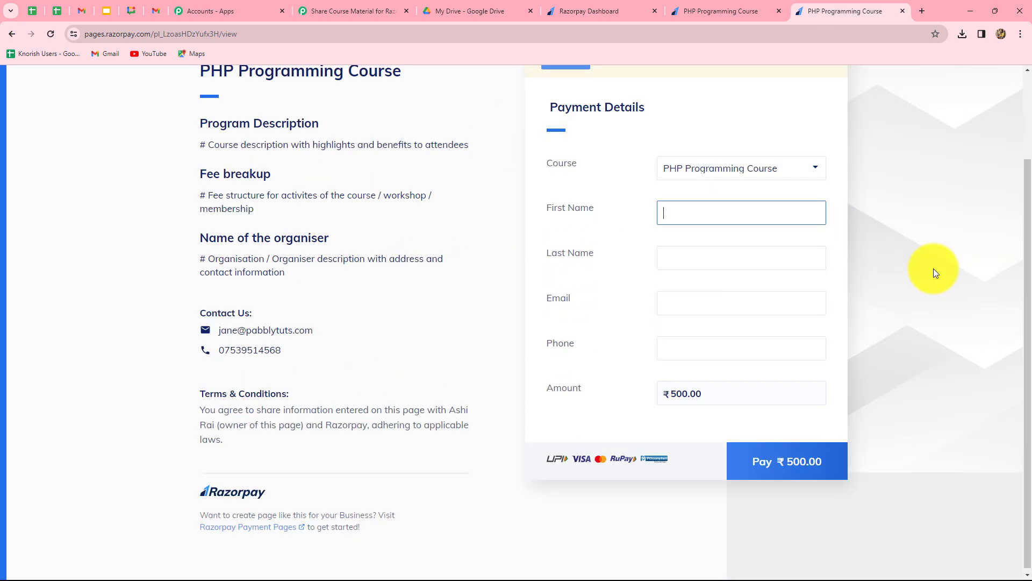
pyautogui.click(678, 212)
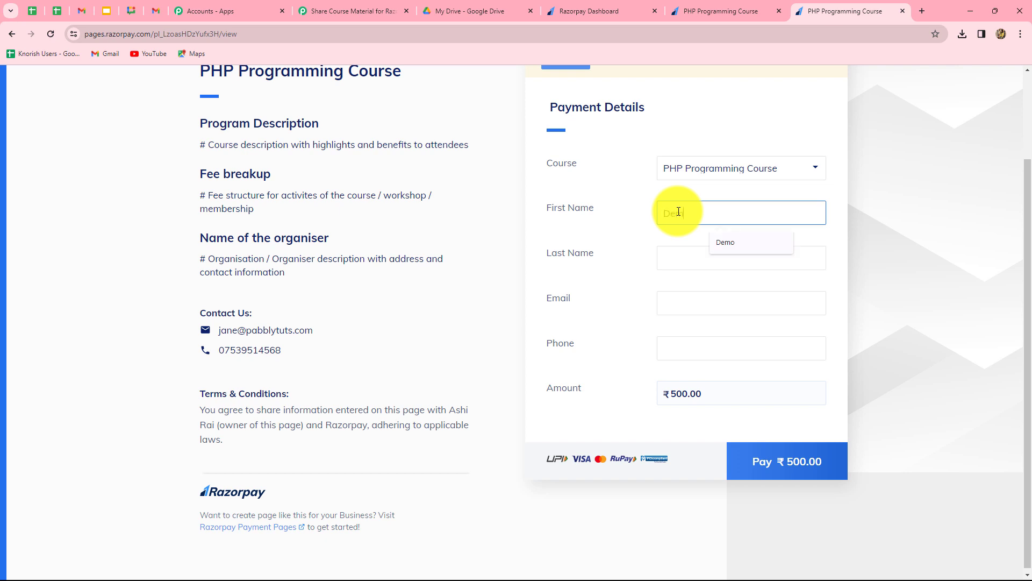
pyautogui.write('Demo')
pyautogui.click(682, 262)
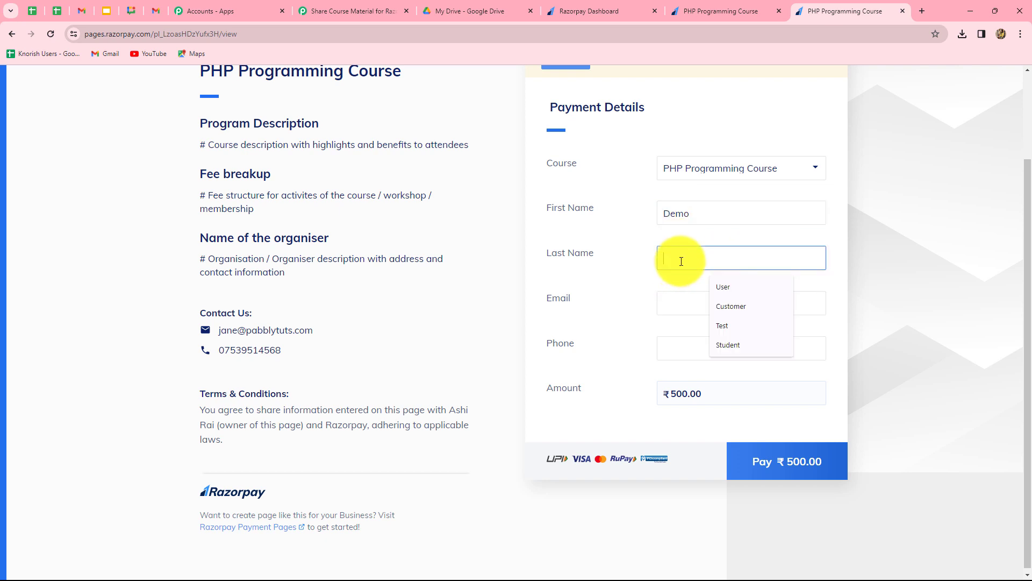
pyautogui.write('S')
pyautogui.click(728, 287)
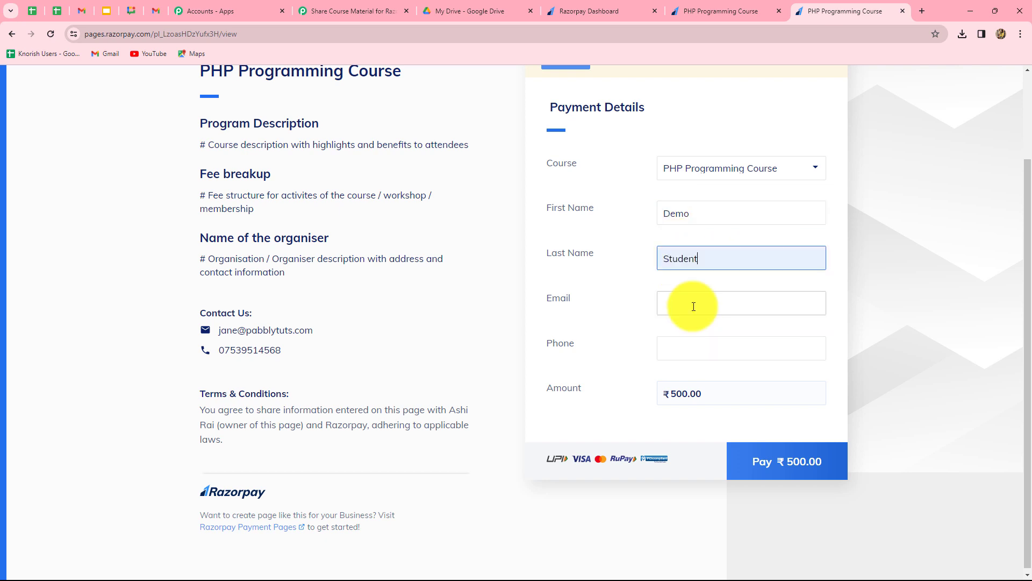
pyautogui.click(694, 306)
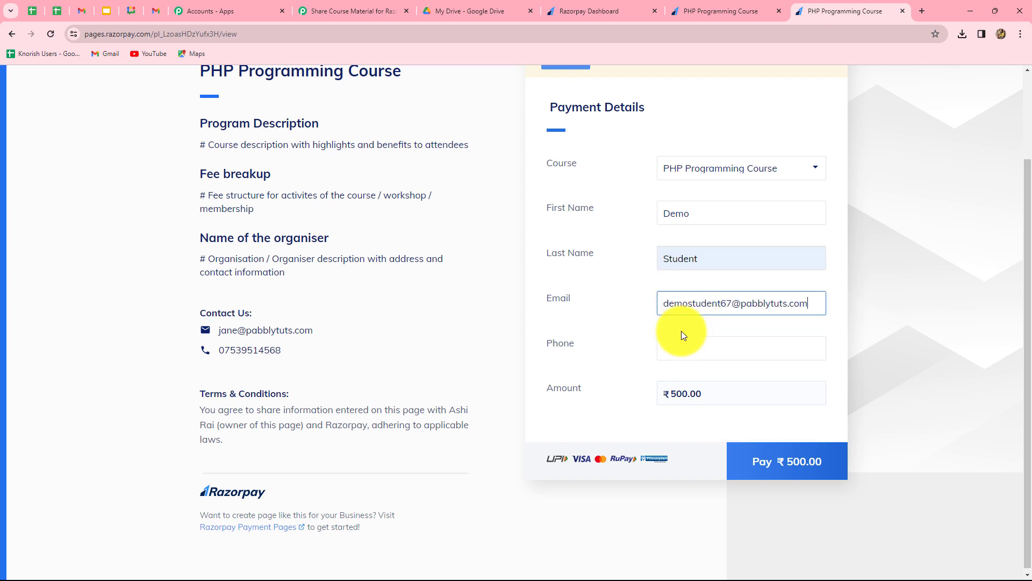
pyautogui.click(673, 348)
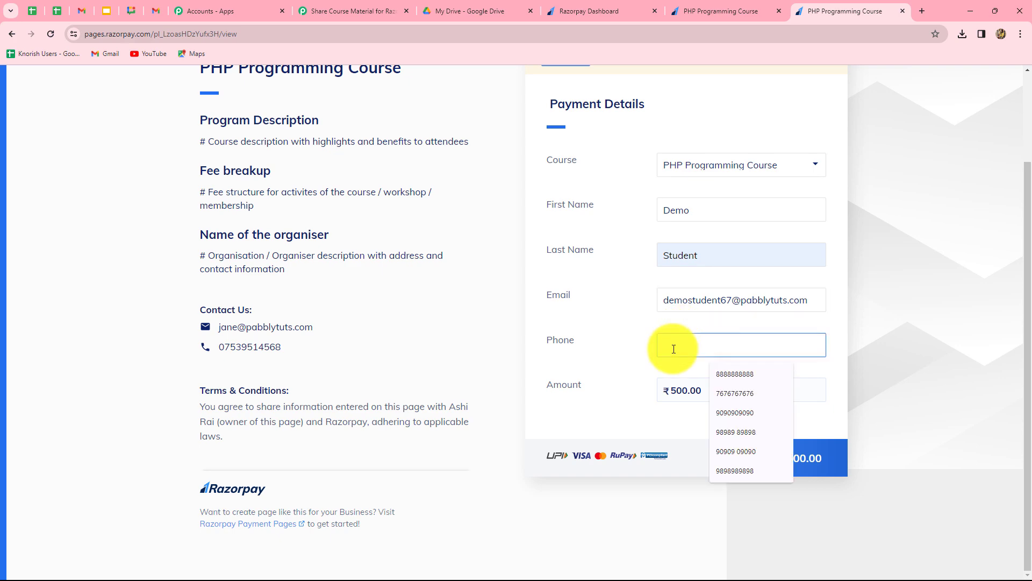
pyautogui.click(735, 412)
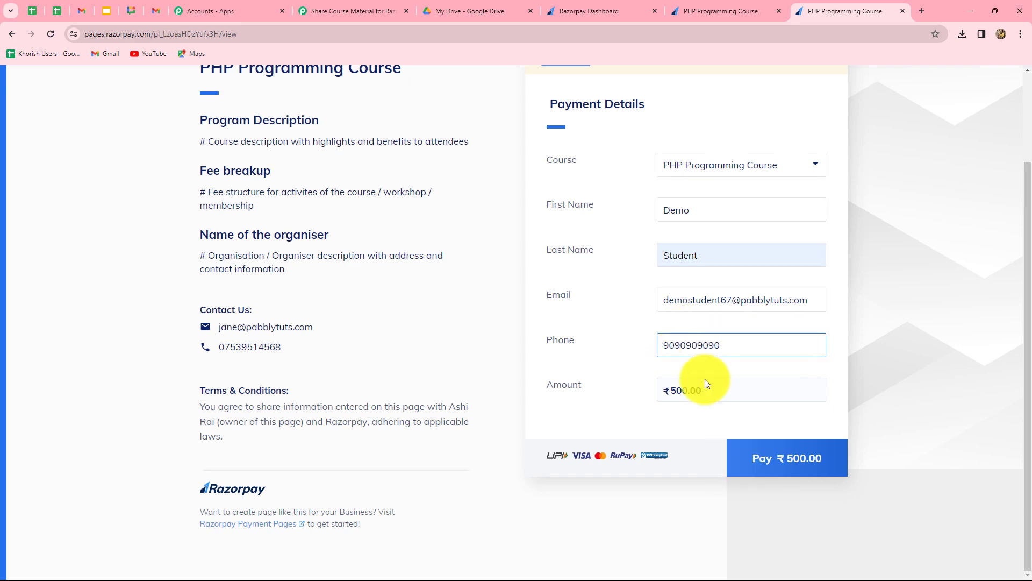
pyautogui.click(807, 461)
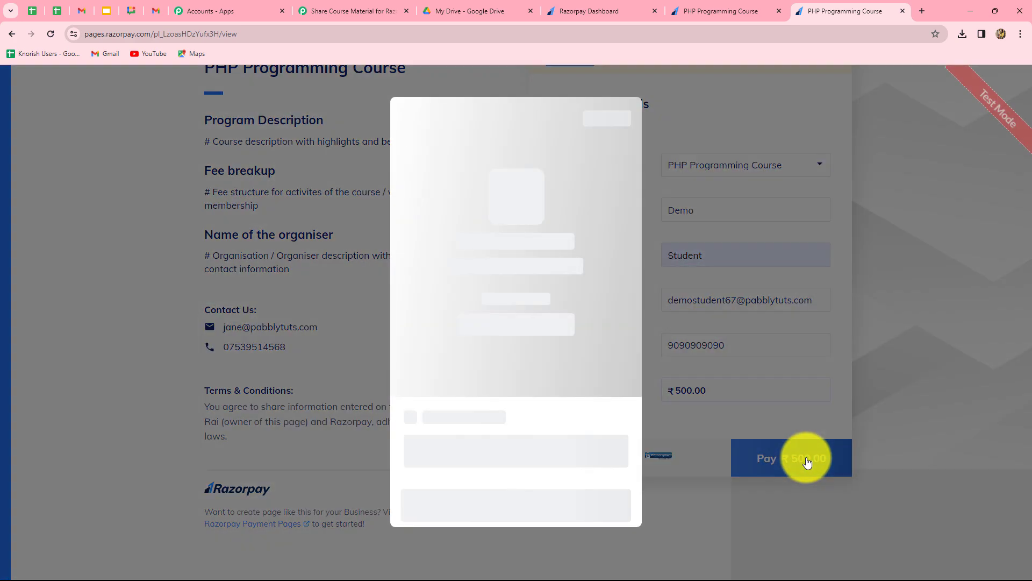
# Pay by card with the test card number, 03/26 expiry, cardholder name and CVV
pyautogui.scroll(-3, 573, 387)
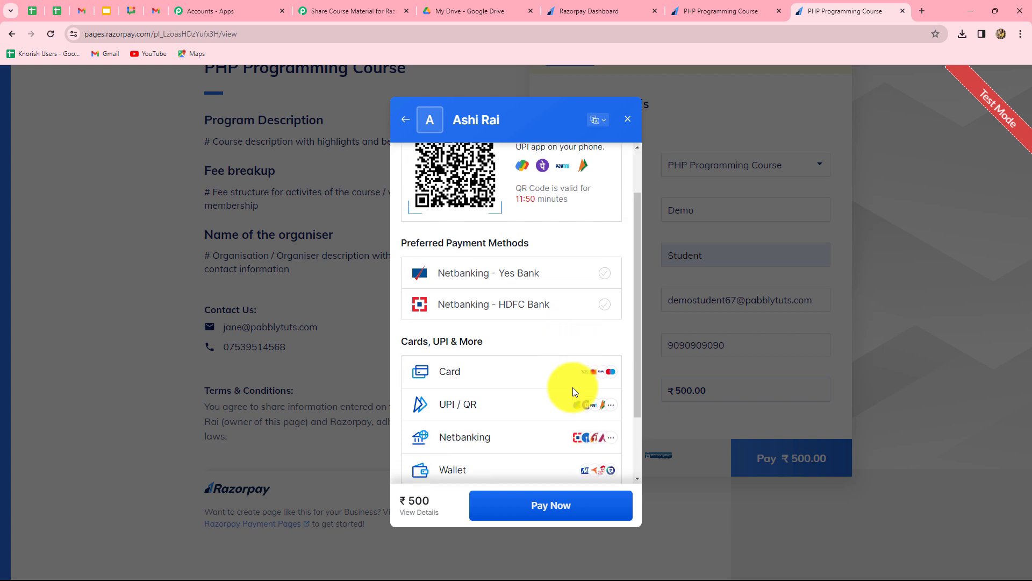
pyautogui.click(460, 300)
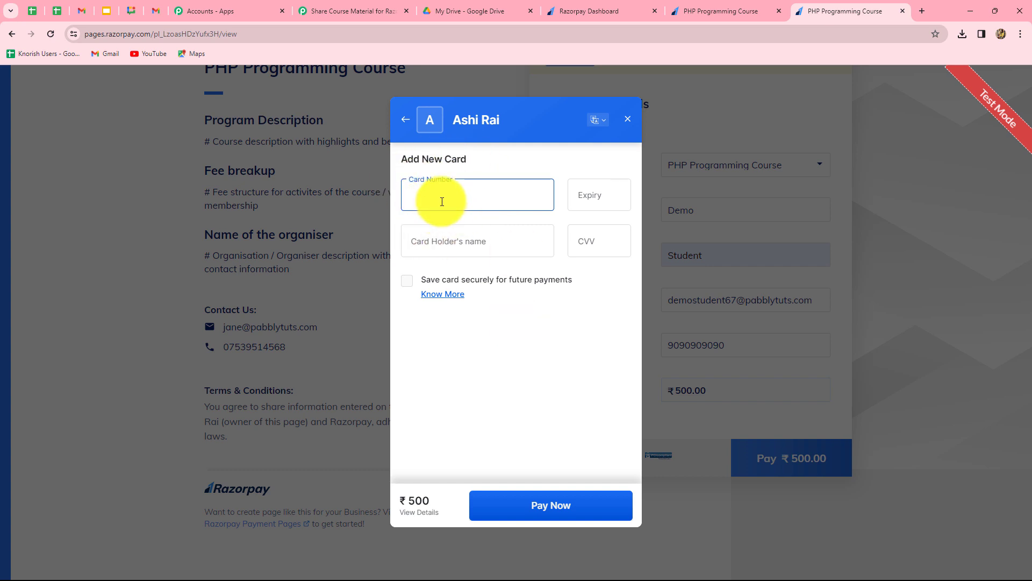
pyautogui.write('4111 1111 1111 11110326')
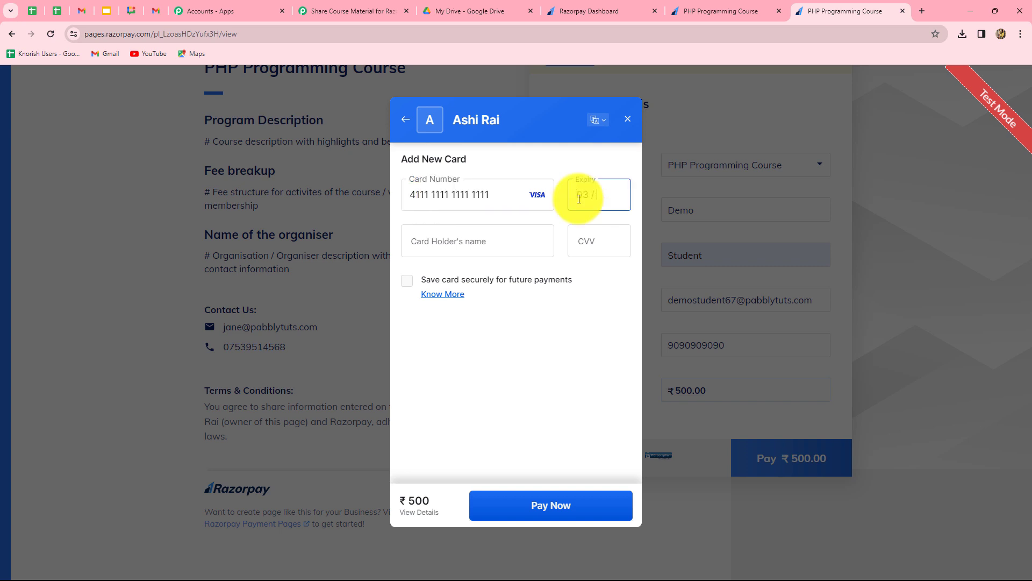
pyautogui.write('Demo Student')
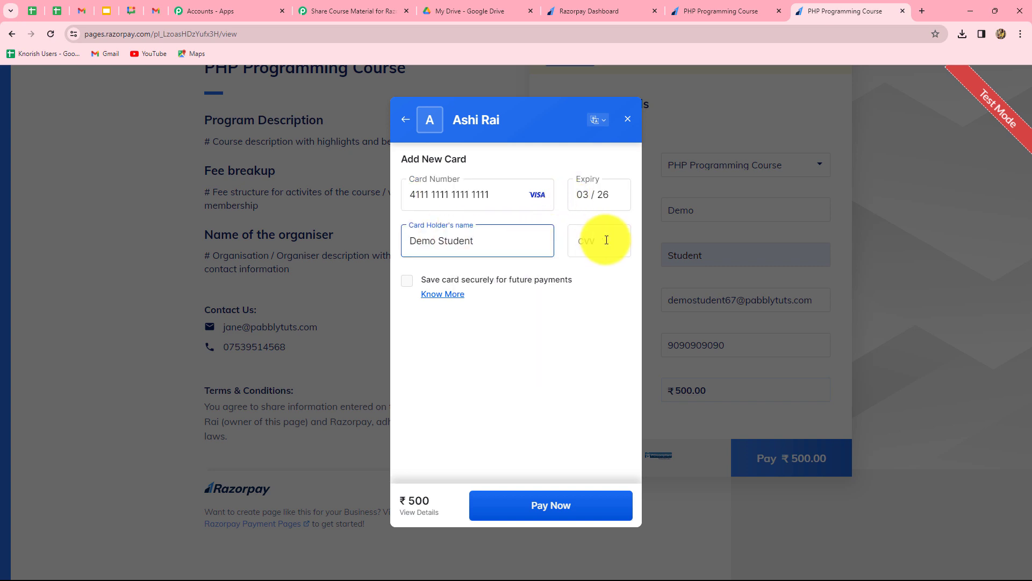
pyautogui.click(607, 240)
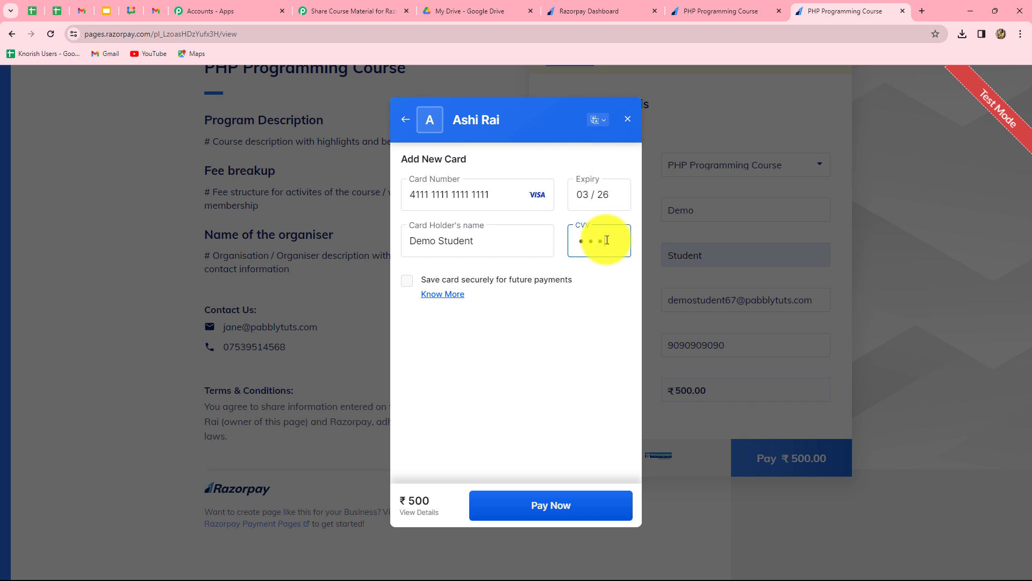
pyautogui.click(526, 502)
# Enter the OTP and submit it to complete the ₹500 payment
pyautogui.click(377, 383)
pyautogui.write('1')
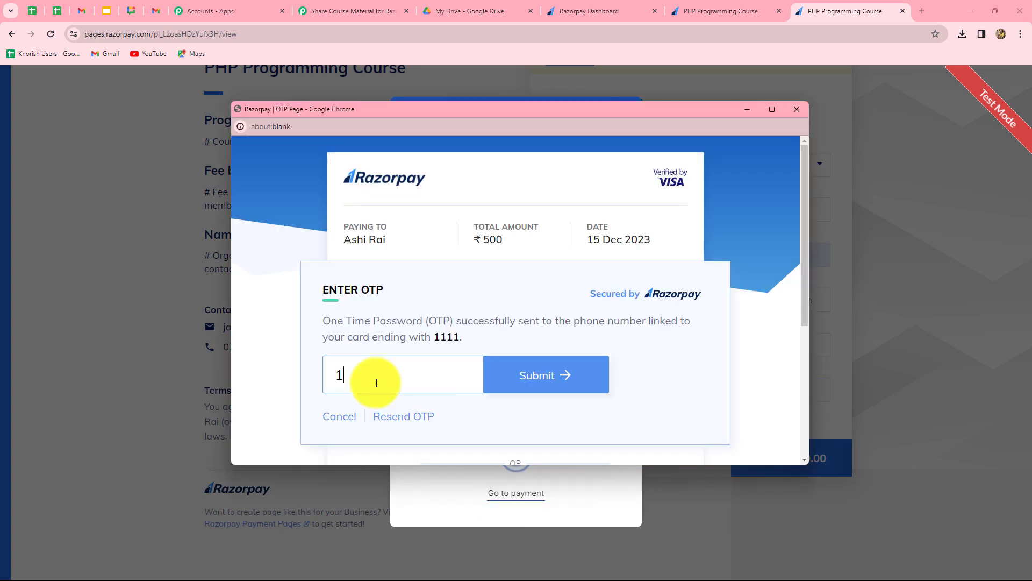
pyautogui.write('111')
pyautogui.click(560, 382)
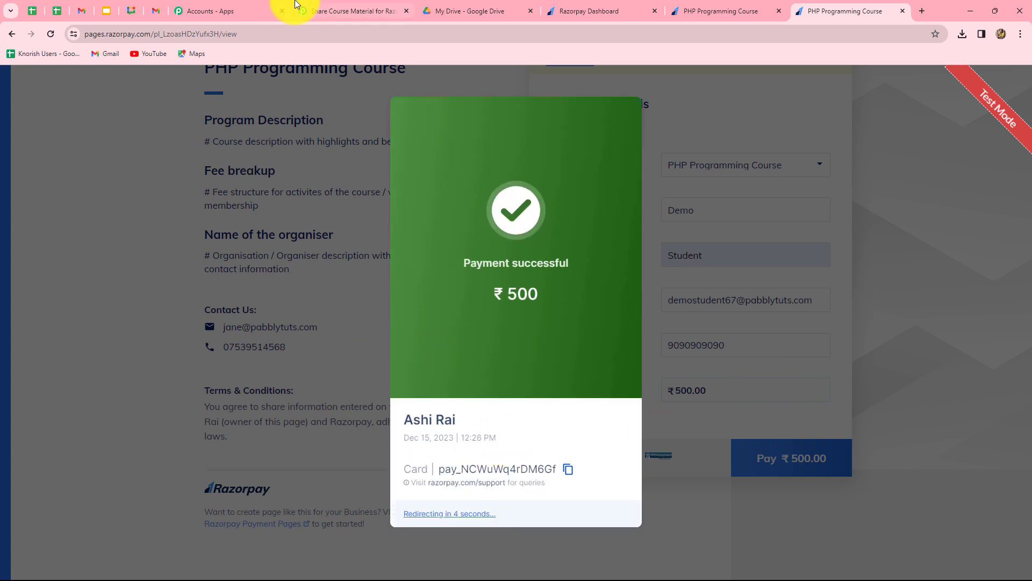
# Review the Razorpay trigger's captured payment payload: INR currency, Visa debit card and the PHP Programming Course note
pyautogui.click(330, 7)
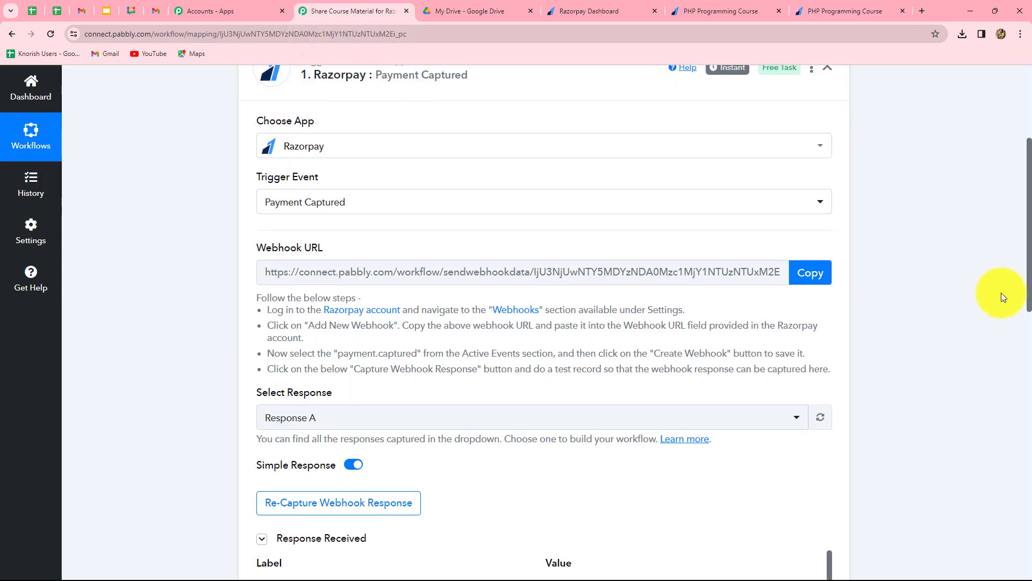
pyautogui.scroll(-10, 1002, 293)
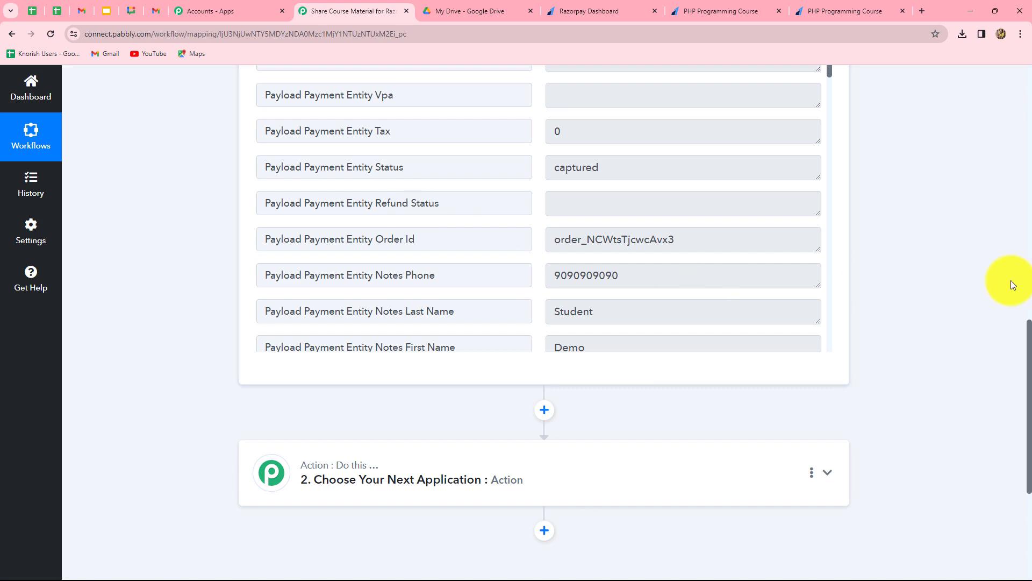
pyautogui.scroll(1, 1012, 280)
pyautogui.scroll(-4, 670, 295)
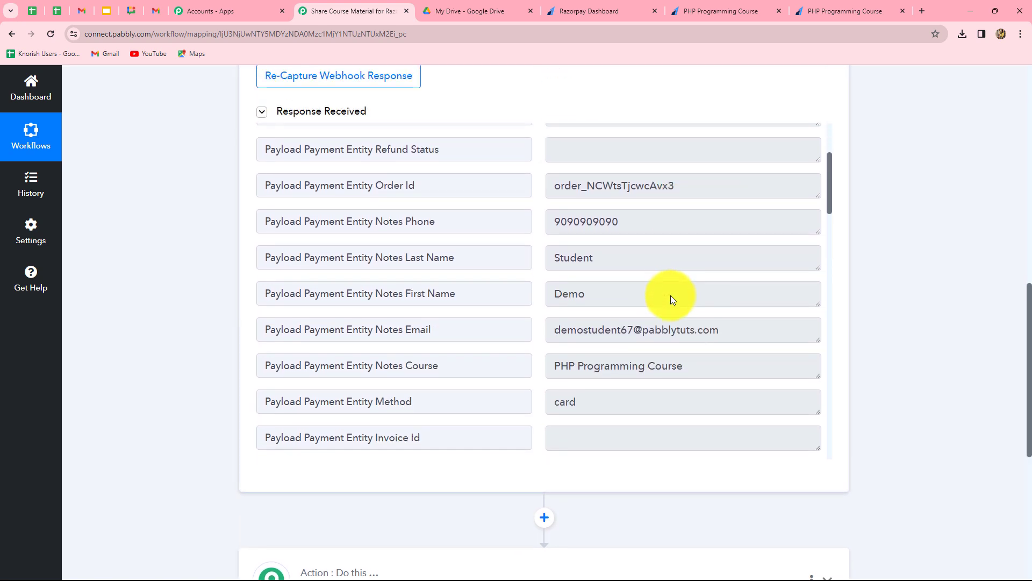
pyautogui.scroll(3, 670, 295)
pyautogui.scroll(-3, 670, 295)
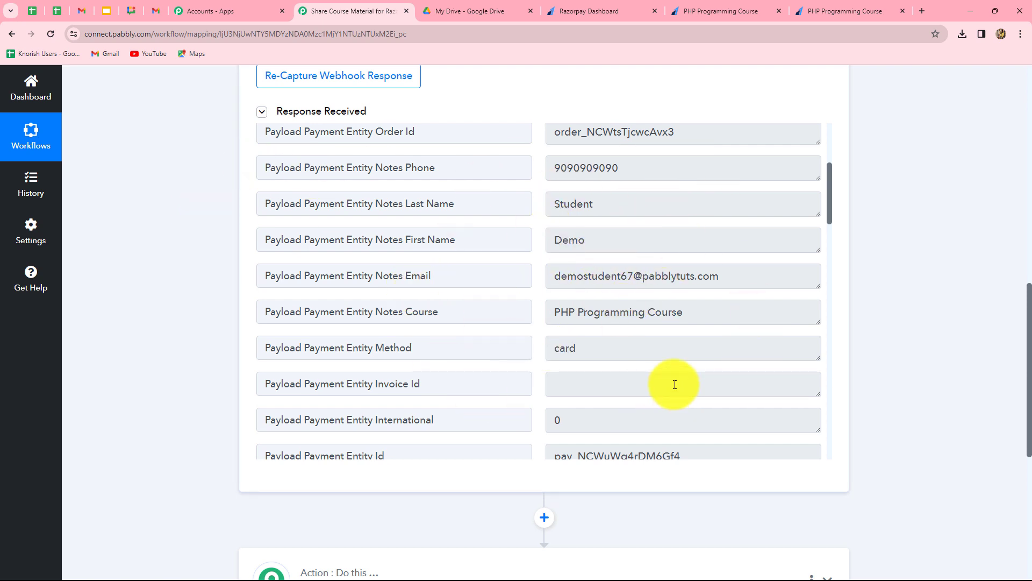
pyautogui.scroll(-12, 675, 384)
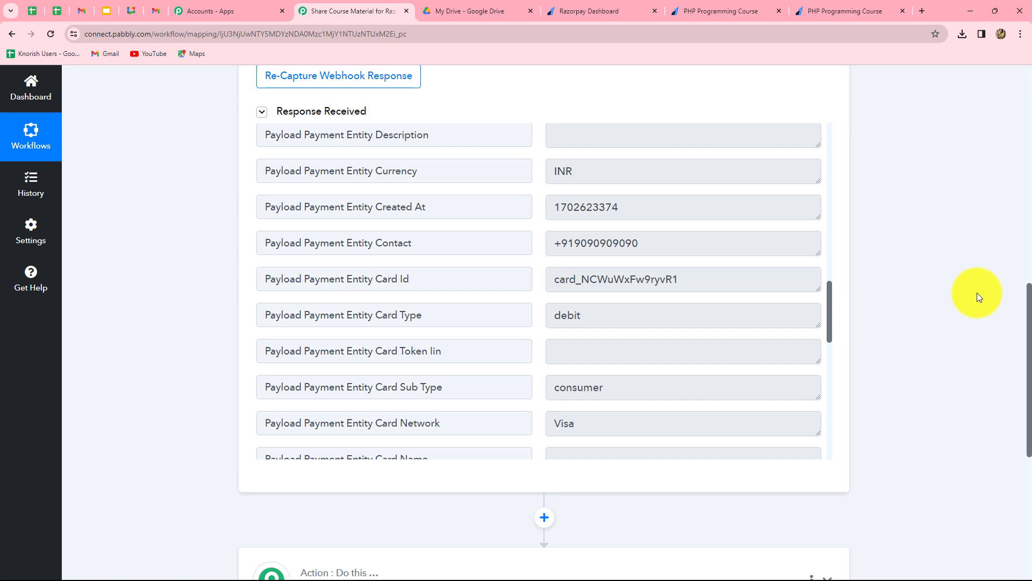
pyautogui.scroll(-5, 512, 298)
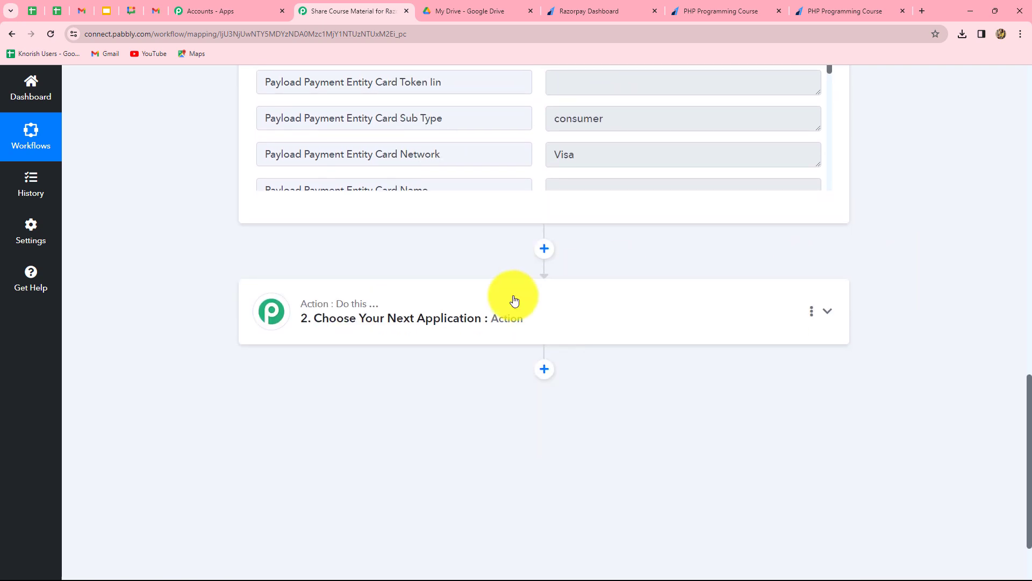
# Set step 2 to Filter by Pabbly with the Filter Values action event and connect it
pyautogui.click(488, 317)
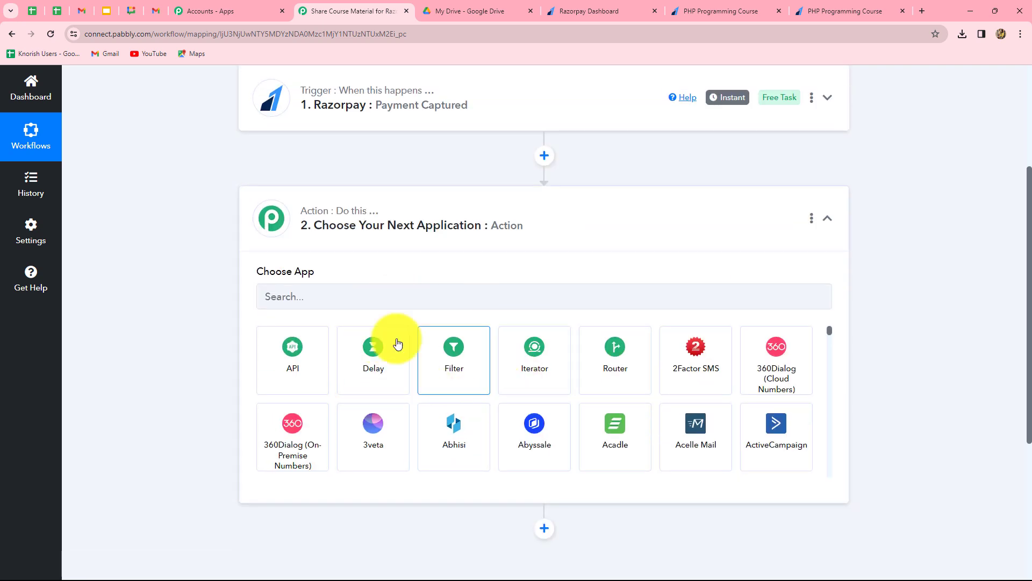
pyautogui.click(446, 379)
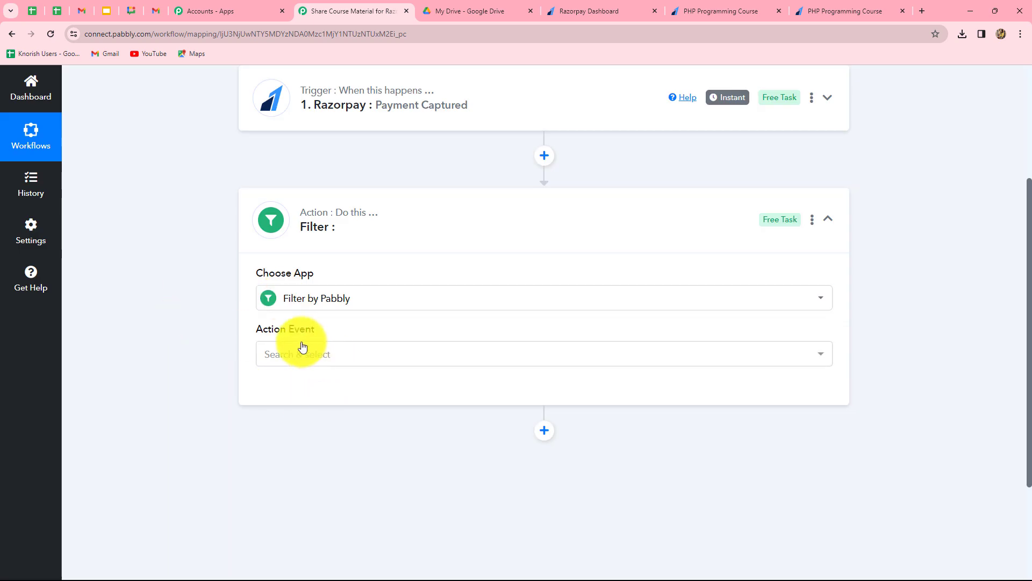
pyautogui.click(299, 355)
pyautogui.click(307, 421)
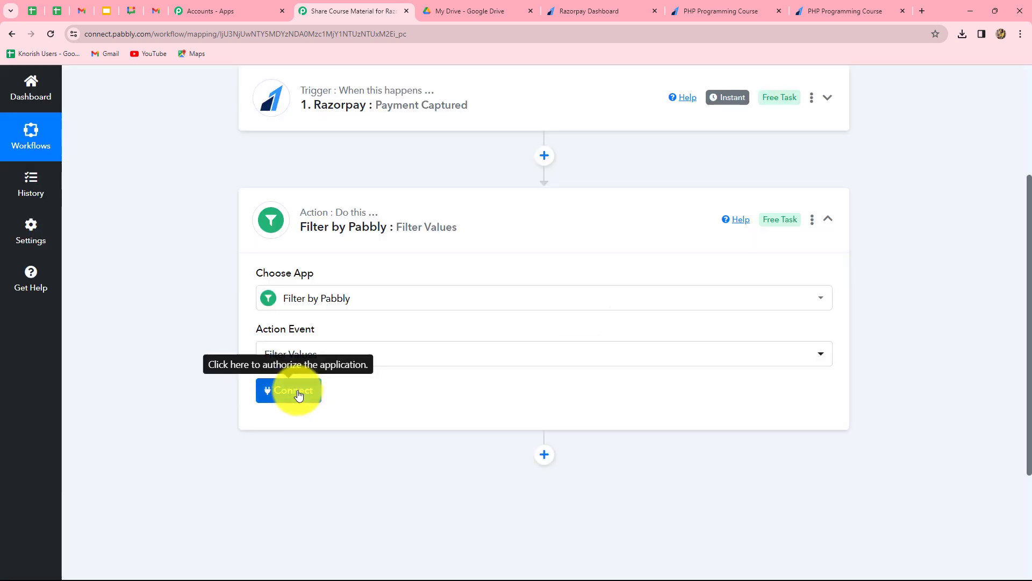
pyautogui.click(299, 395)
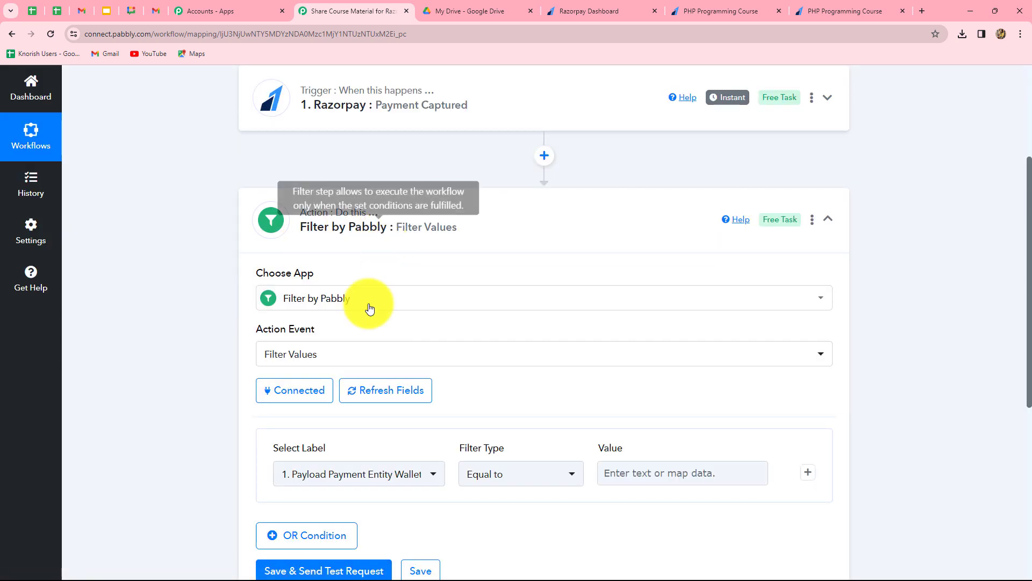
pyautogui.scroll(-4, 705, 321)
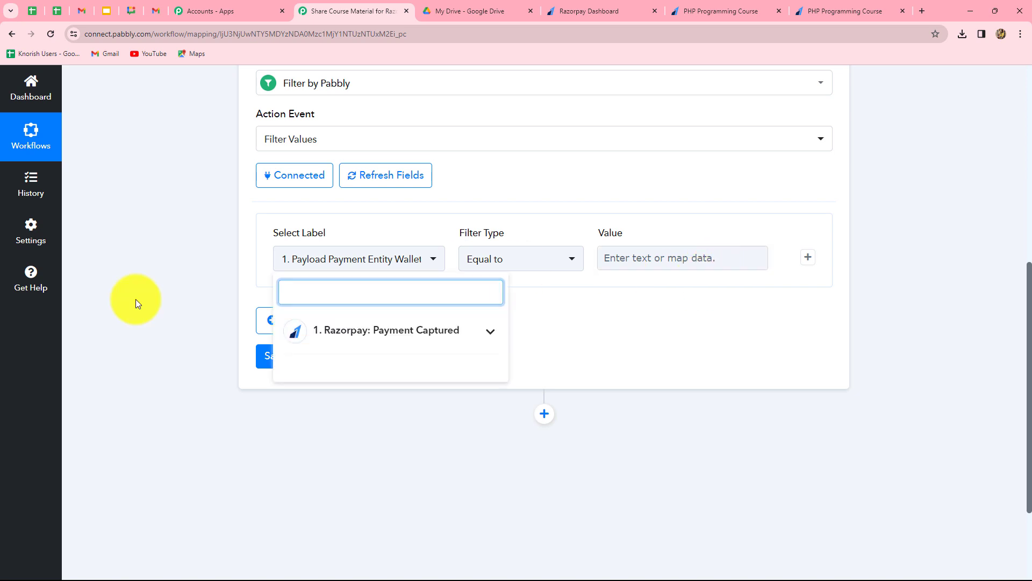
# Set the filter condition to Payload Payment Entity Notes Course equals 'PHP Programming Course'
pyautogui.click(136, 299)
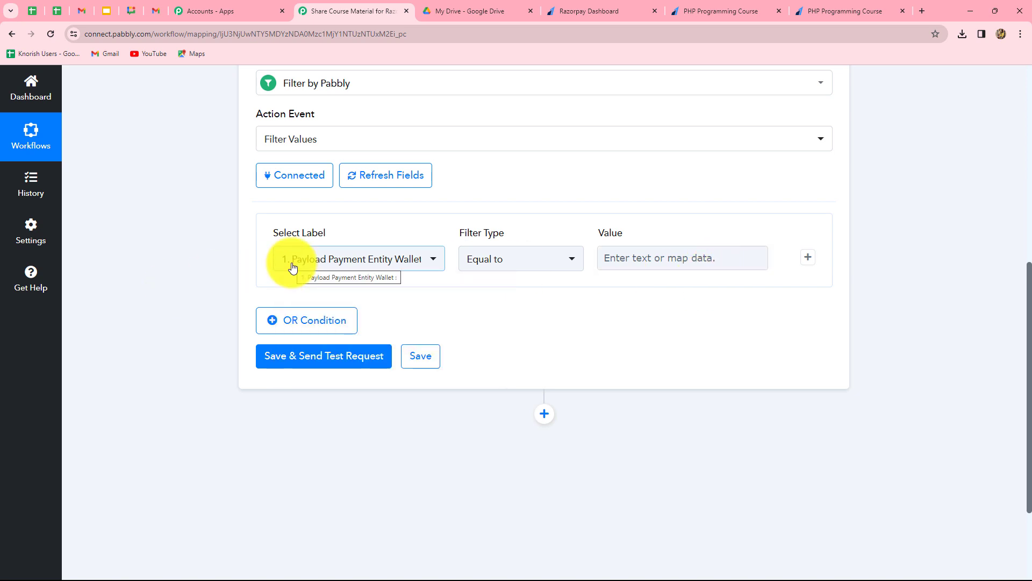
pyautogui.click(293, 267)
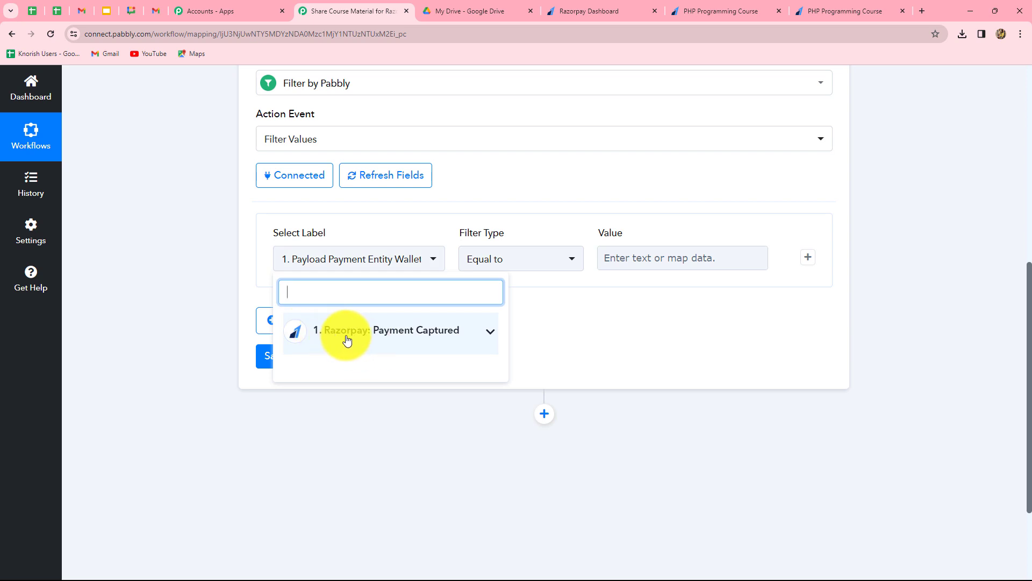
pyautogui.click(380, 342)
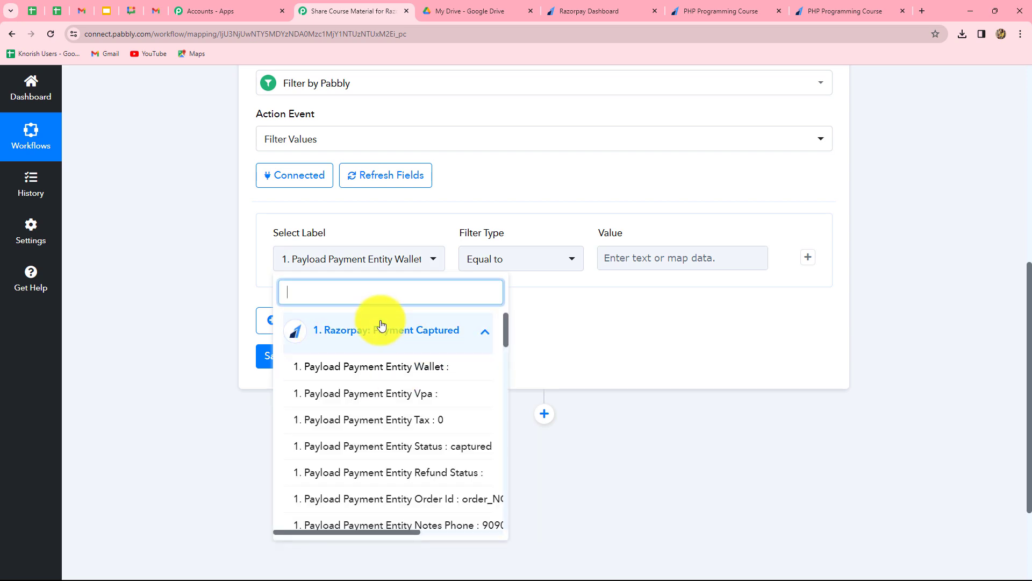
pyautogui.write('pro')
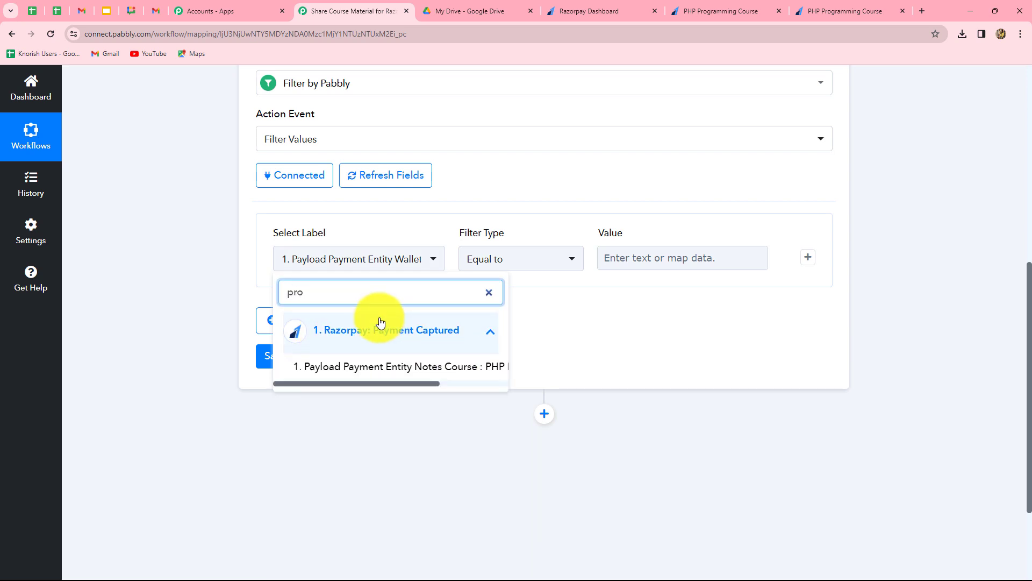
pyautogui.click(415, 368)
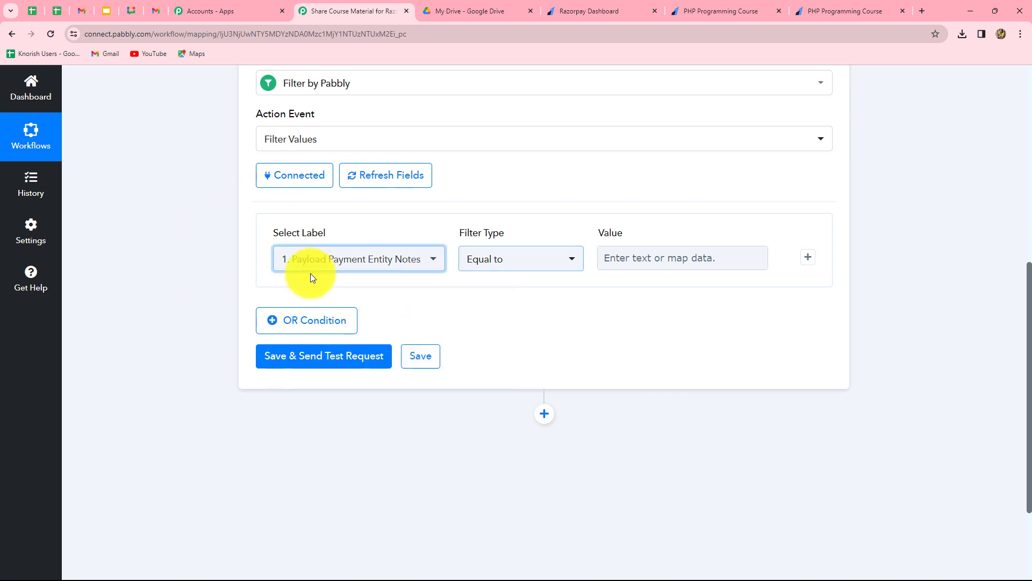
pyautogui.click(636, 258)
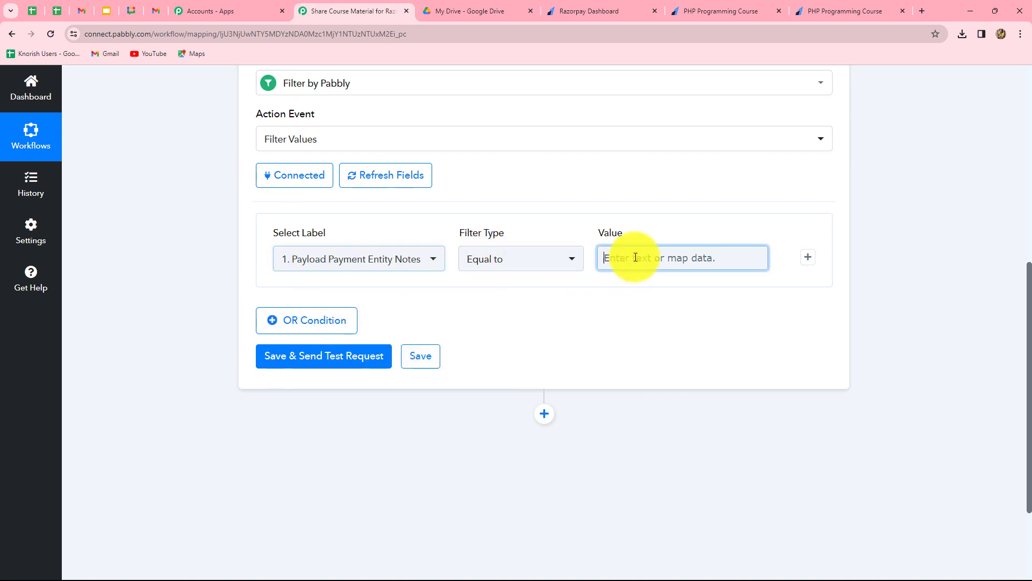
pyautogui.write('PHP')
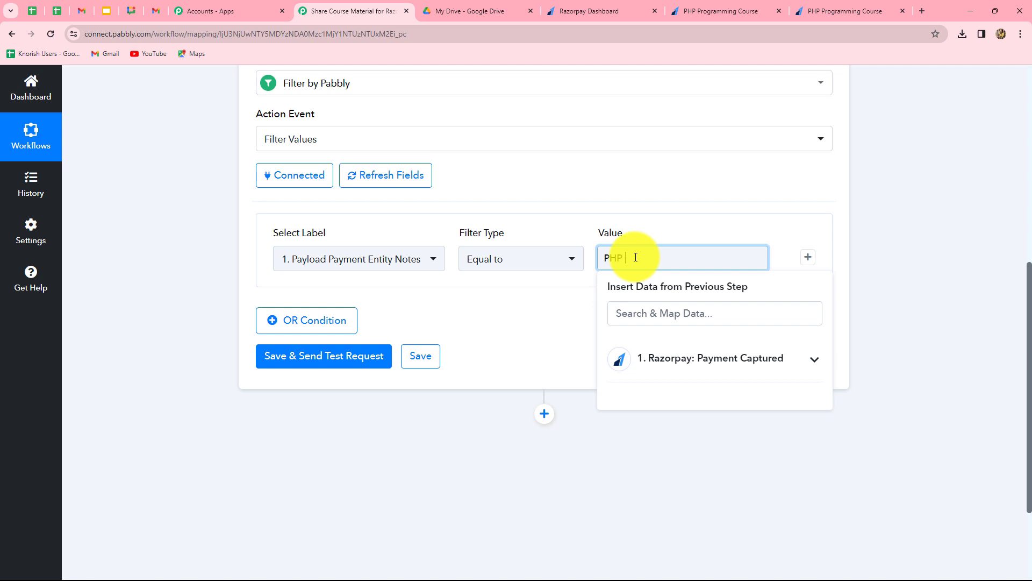
pyautogui.write(' Programming Course')
pyautogui.click(879, 238)
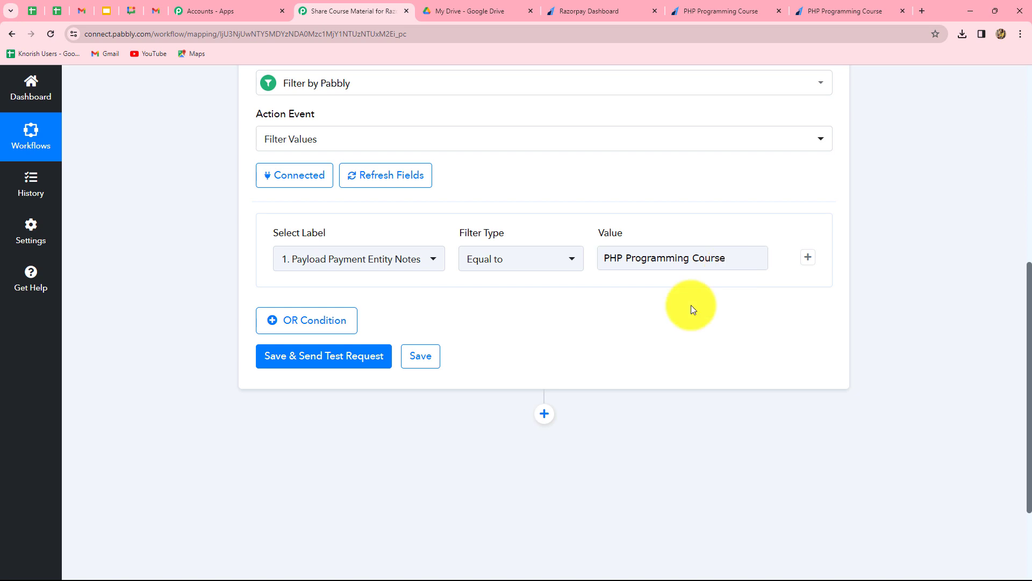
# Save and test the filter, confirming a success response with Condition is true
pyautogui.click(317, 360)
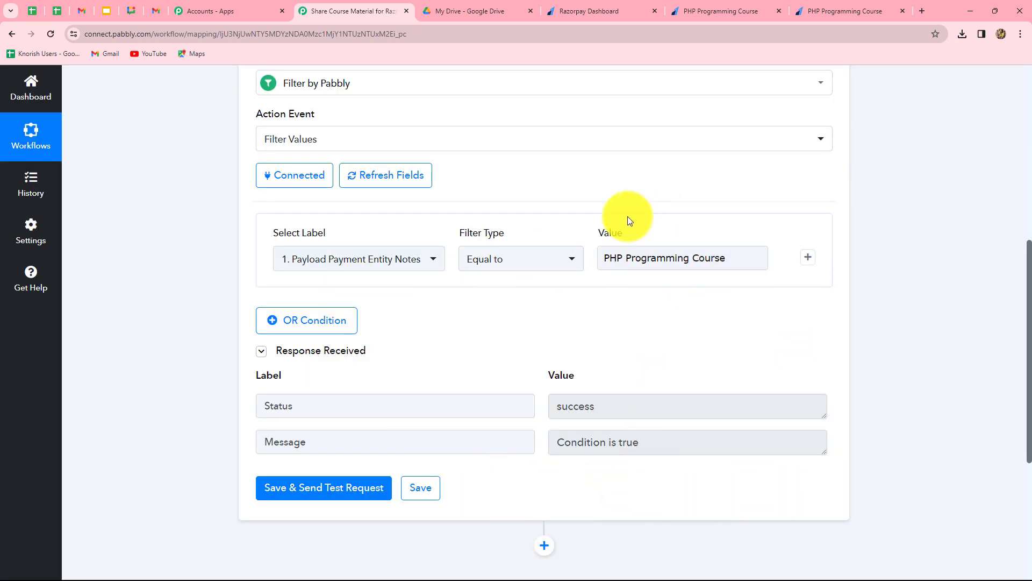
pyautogui.click(699, 258)
pyautogui.click(686, 296)
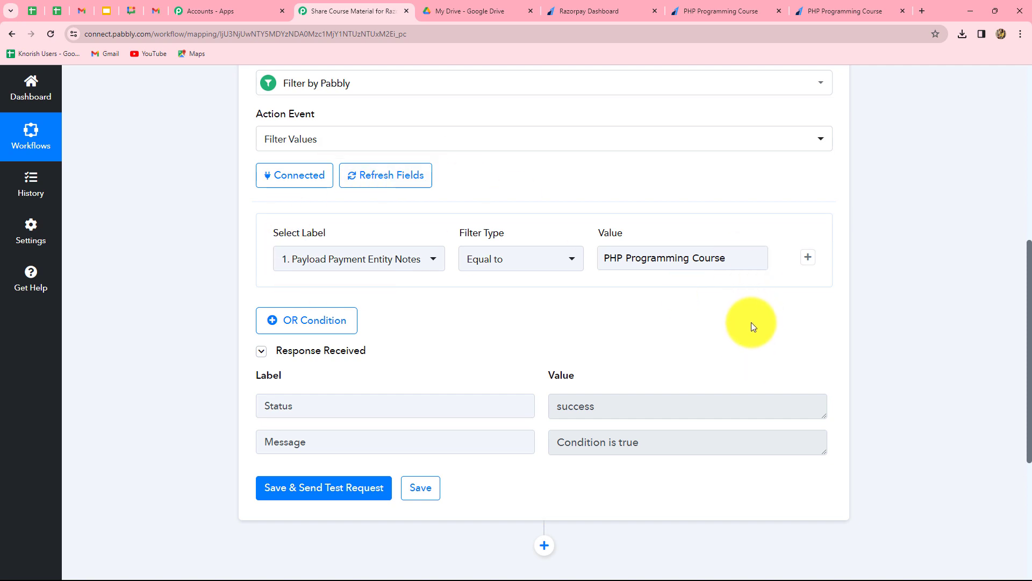
pyautogui.scroll(-5, 964, 322)
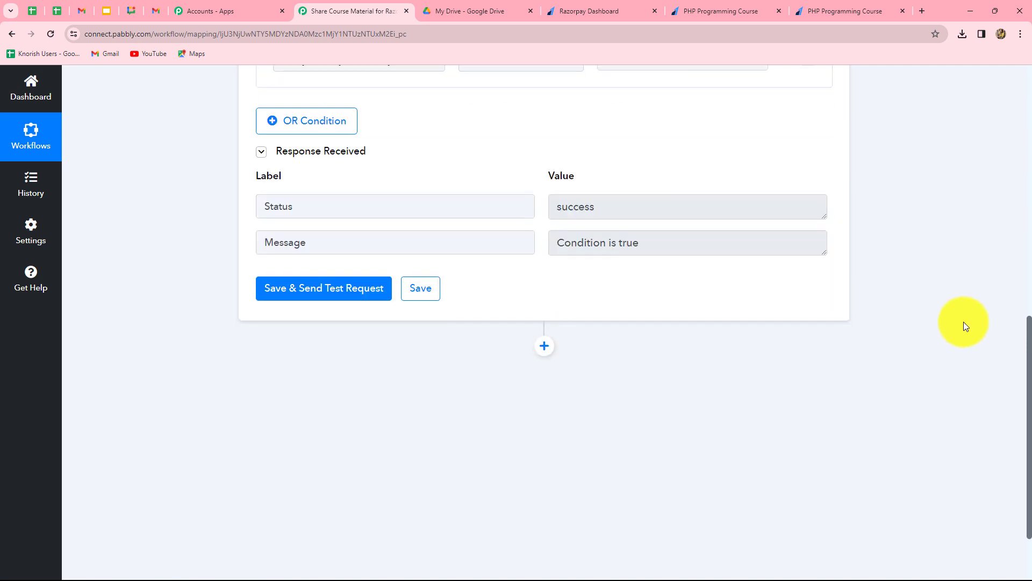
# Add an empty action step below the filter after checking the Google Drive folder
pyautogui.click(543, 278)
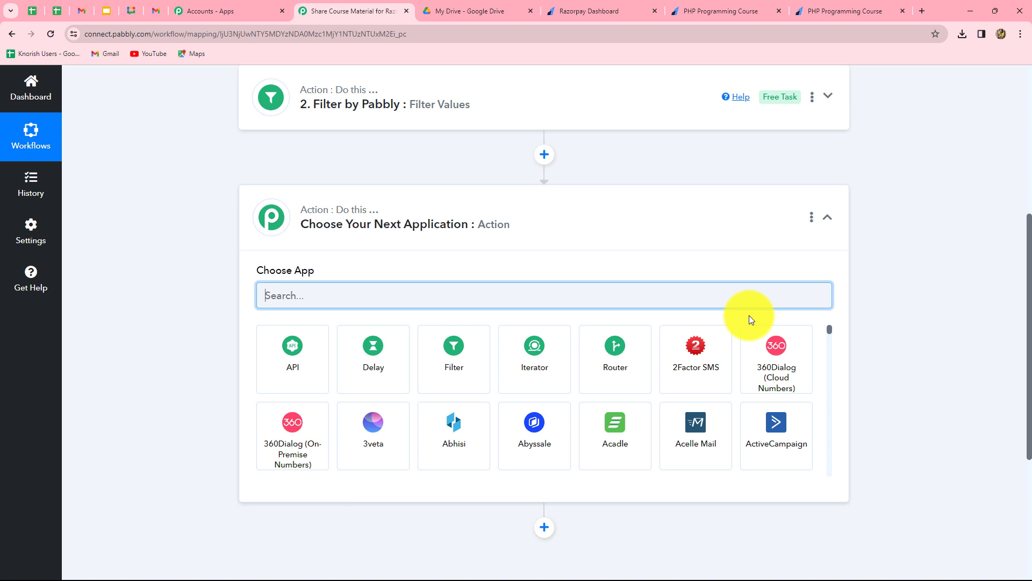
pyautogui.click(456, 10)
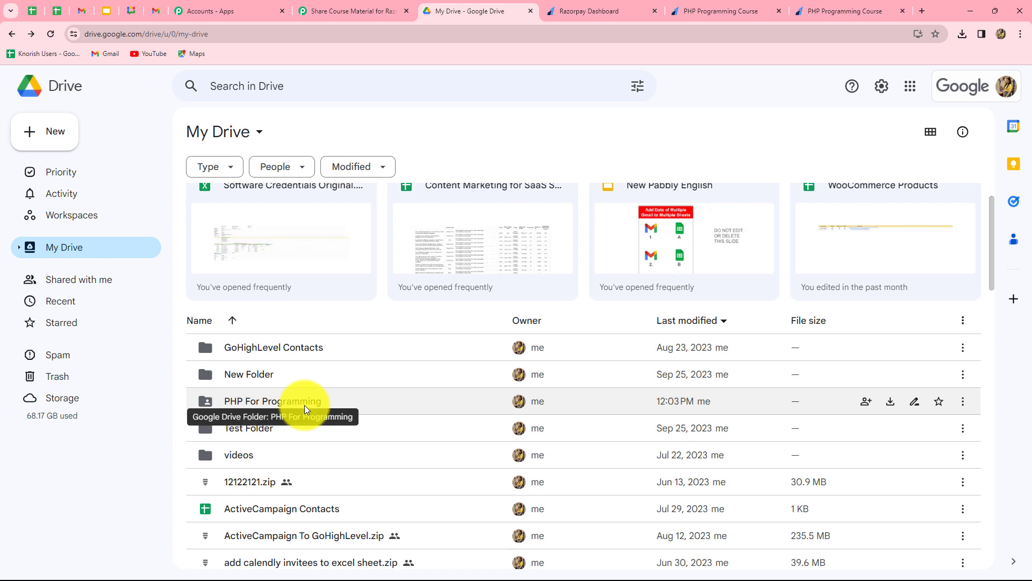
pyautogui.click(324, 7)
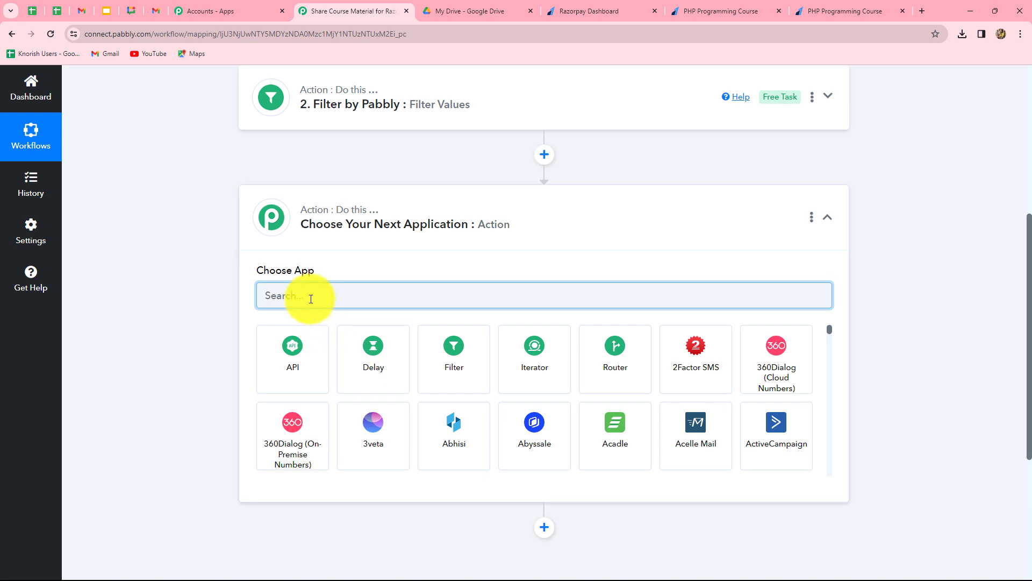
# Set the new step's app to Google Drive with the Share a File or Folder by ID event
pyautogui.write('Goo')
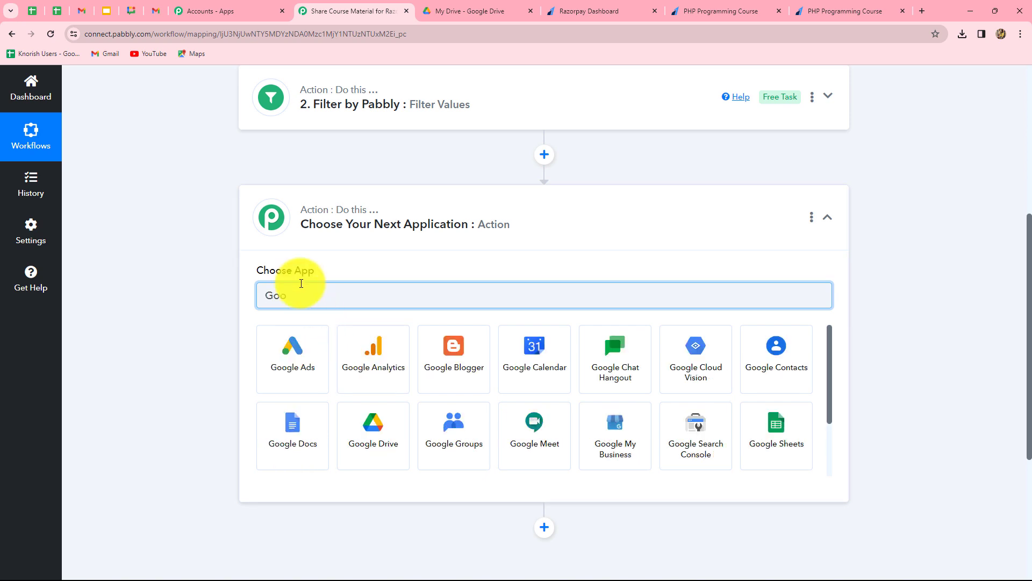
pyautogui.click(396, 451)
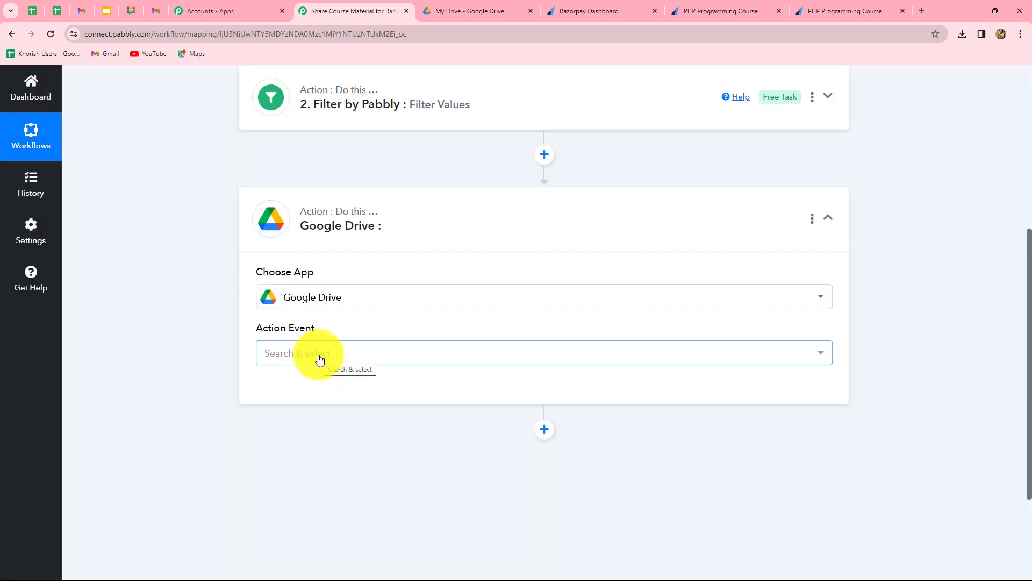
pyautogui.click(319, 359)
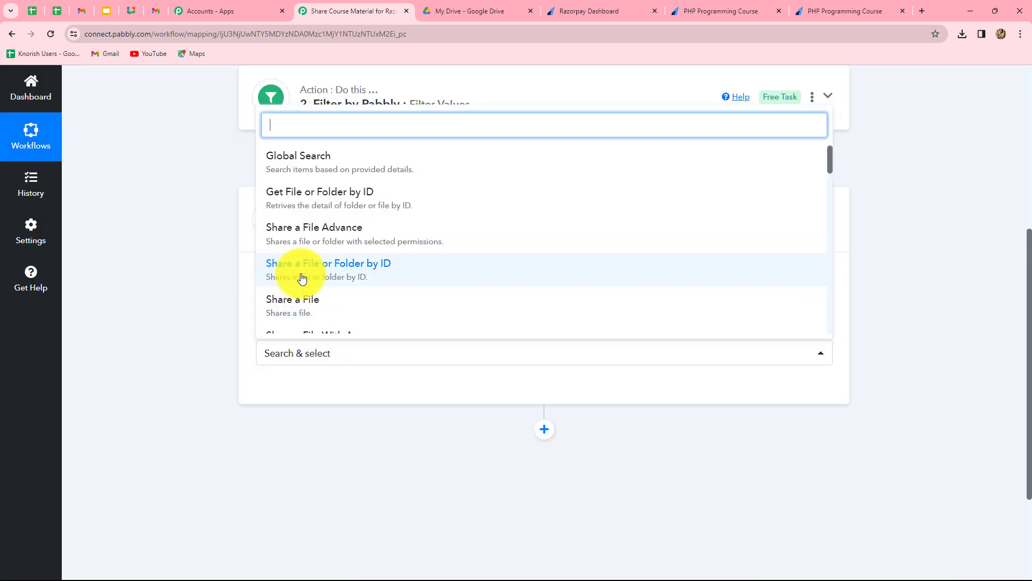
pyautogui.click(370, 274)
# Add a new Google Drive connection by signing in with a Google account and allowing access
pyautogui.click(295, 390)
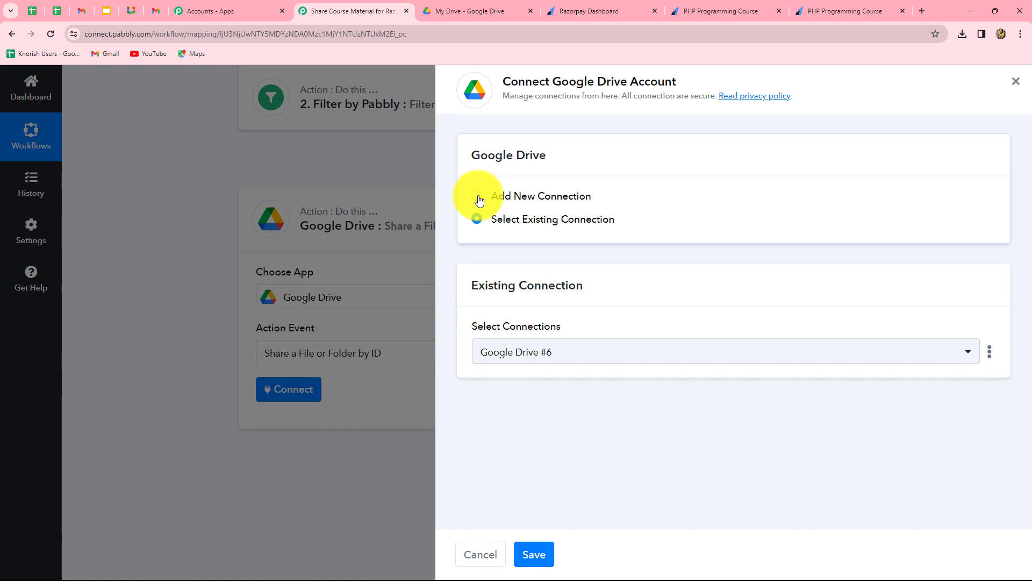
pyautogui.click(478, 197)
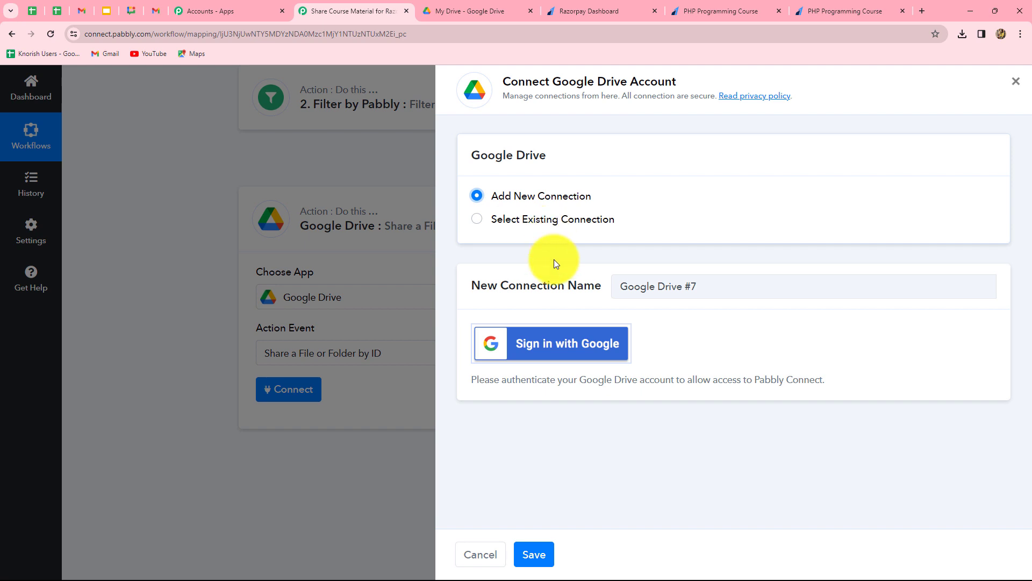
pyautogui.click(536, 353)
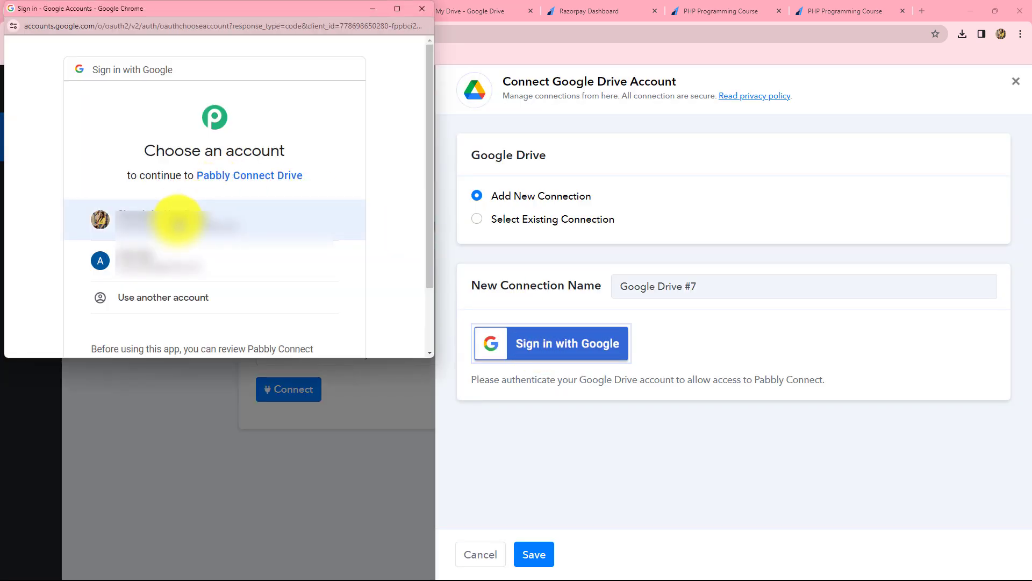
pyautogui.click(177, 221)
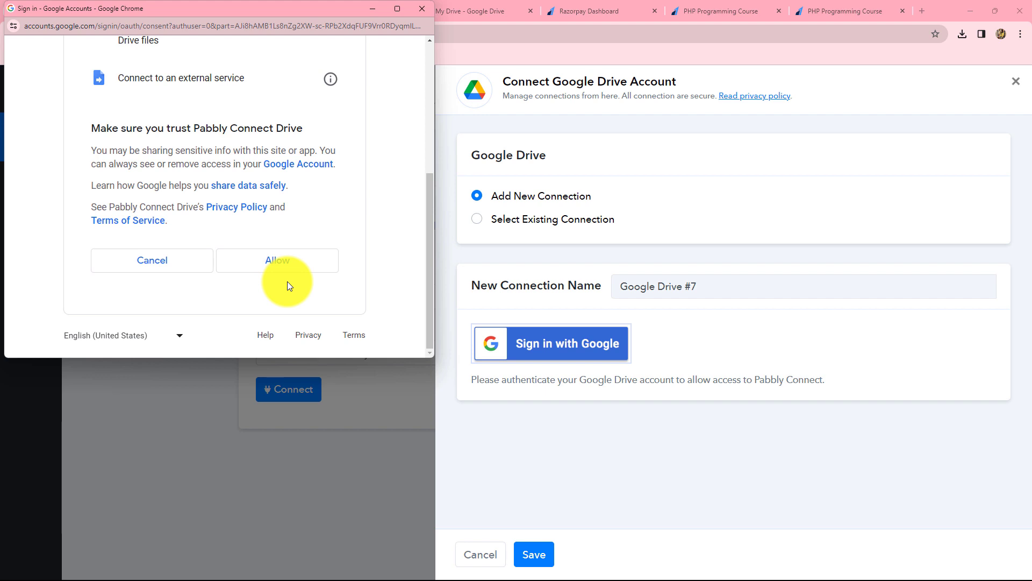
pyautogui.click(289, 267)
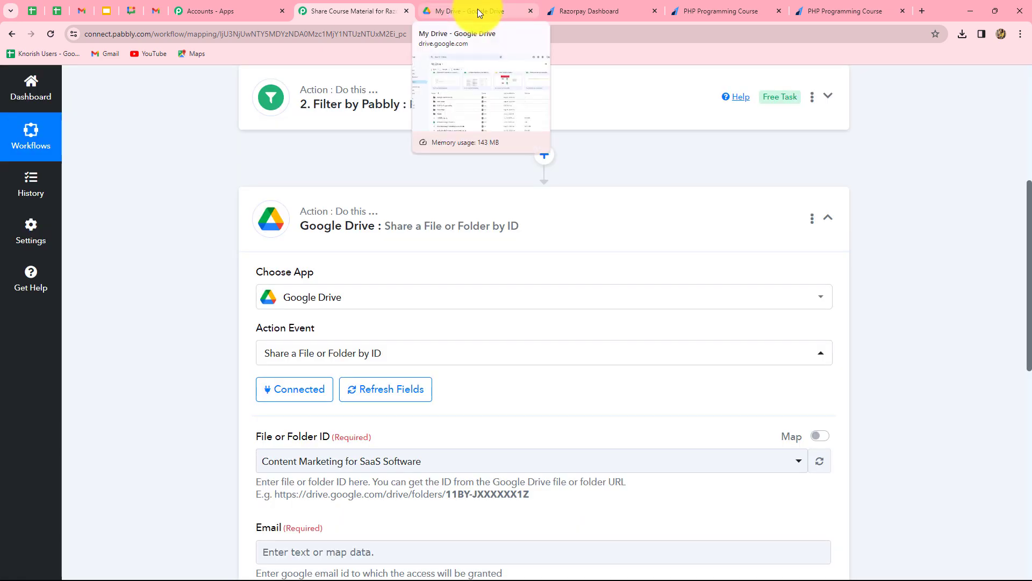
pyautogui.click(477, 10)
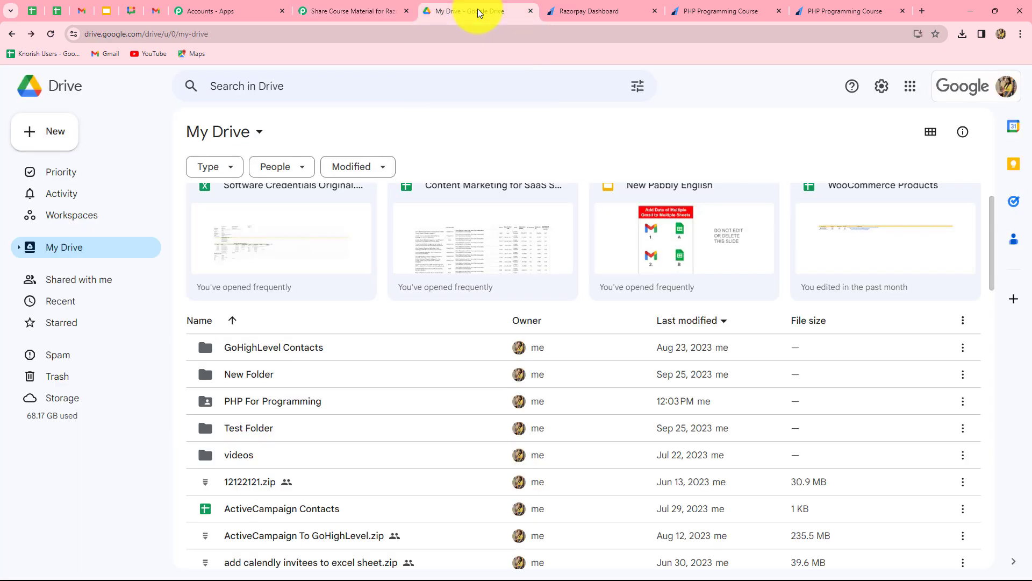
# Select the PHP For Programming folder as the File or Folder ID to share
pyautogui.click(318, 11)
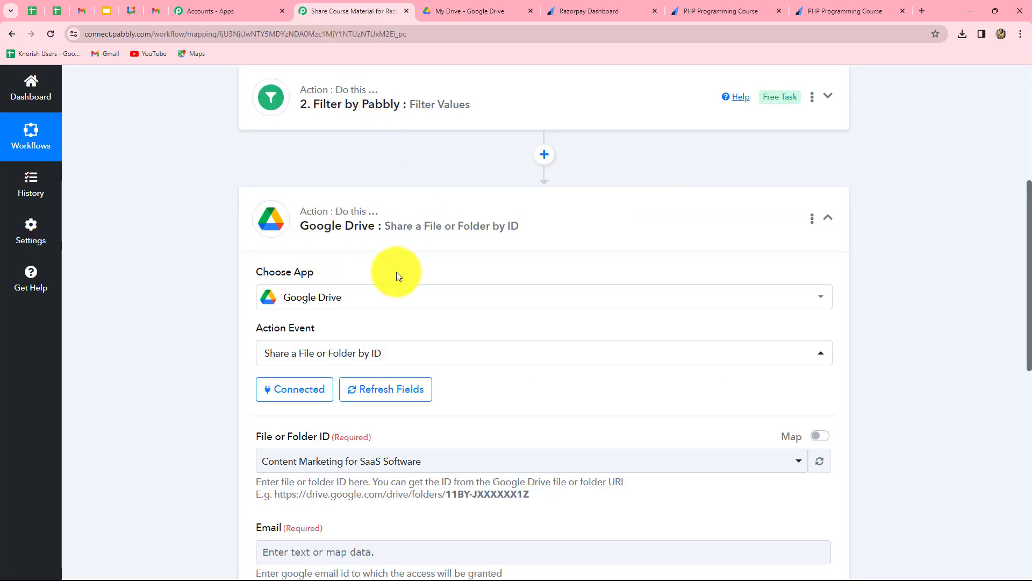
pyautogui.scroll(-3, 920, 295)
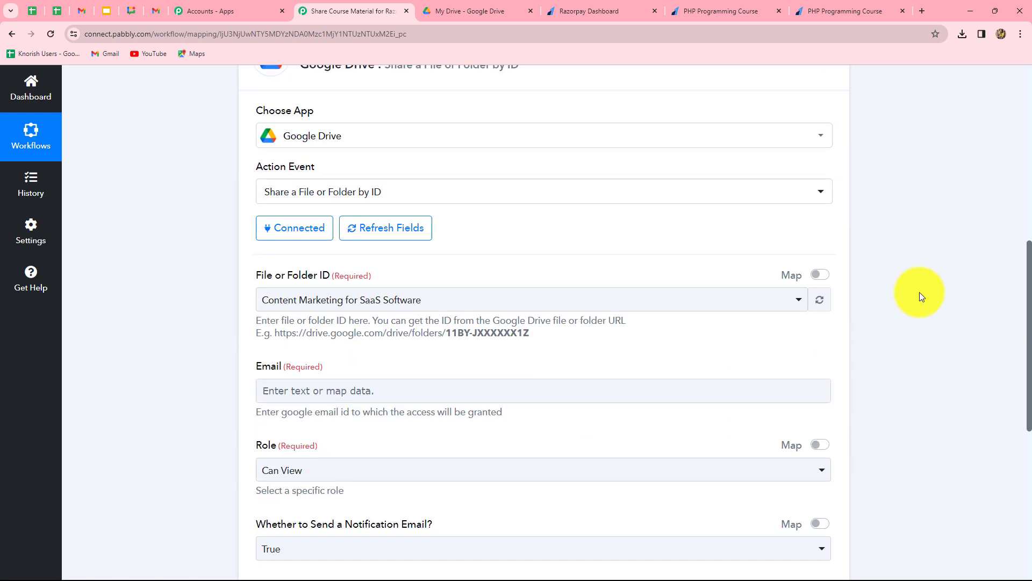
pyautogui.scroll(2, 920, 294)
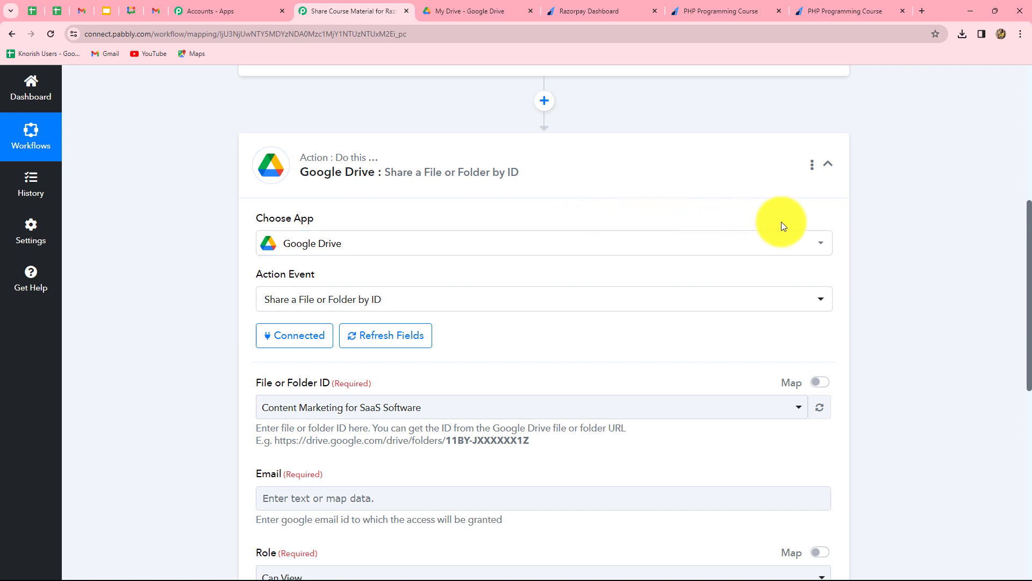
pyautogui.scroll(-4, 900, 250)
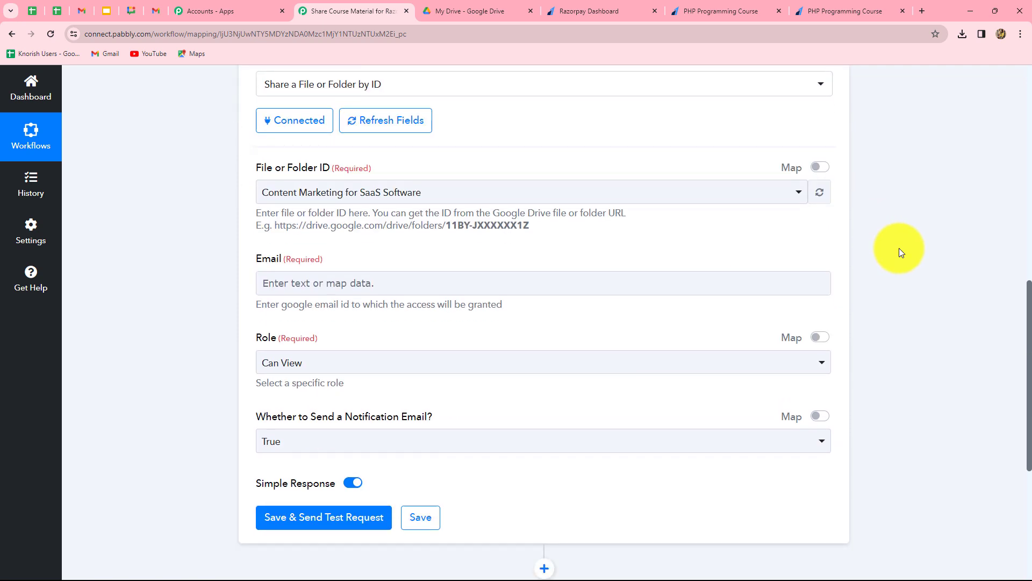
pyautogui.scroll(3, 862, 235)
pyautogui.scroll(-4, 863, 234)
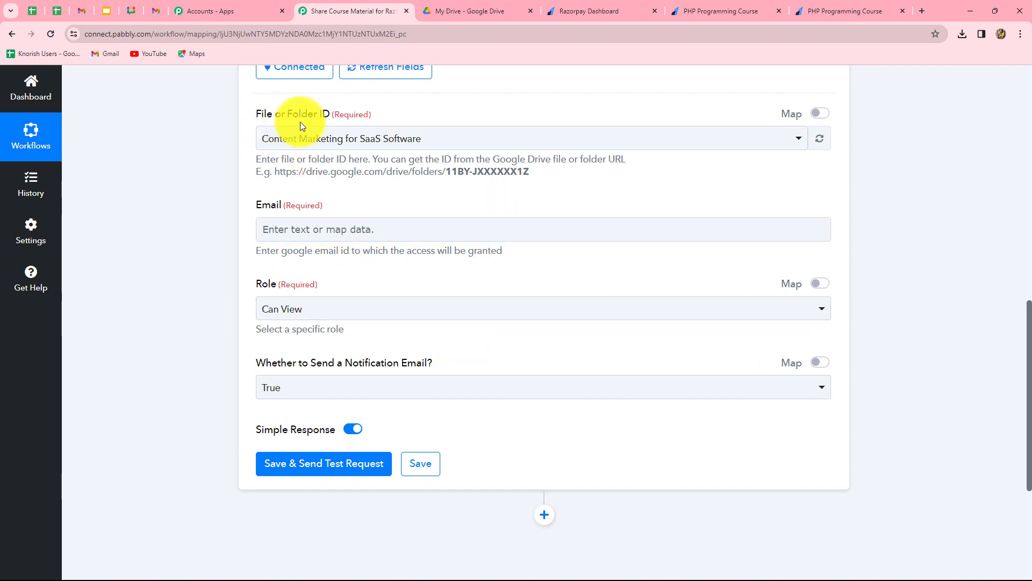
pyautogui.click(439, 146)
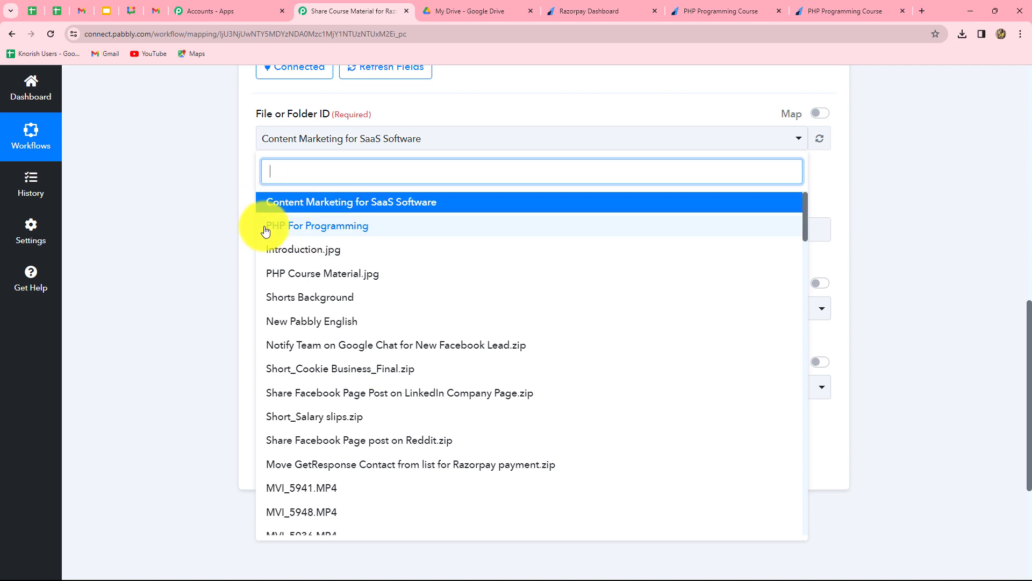
pyautogui.click(319, 231)
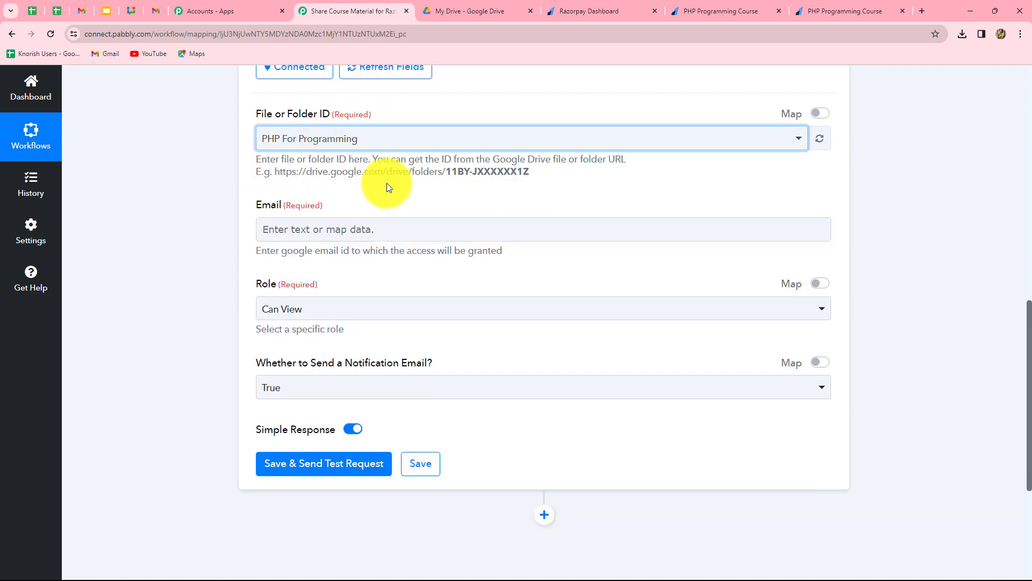
pyautogui.scroll(-2, 439, 201)
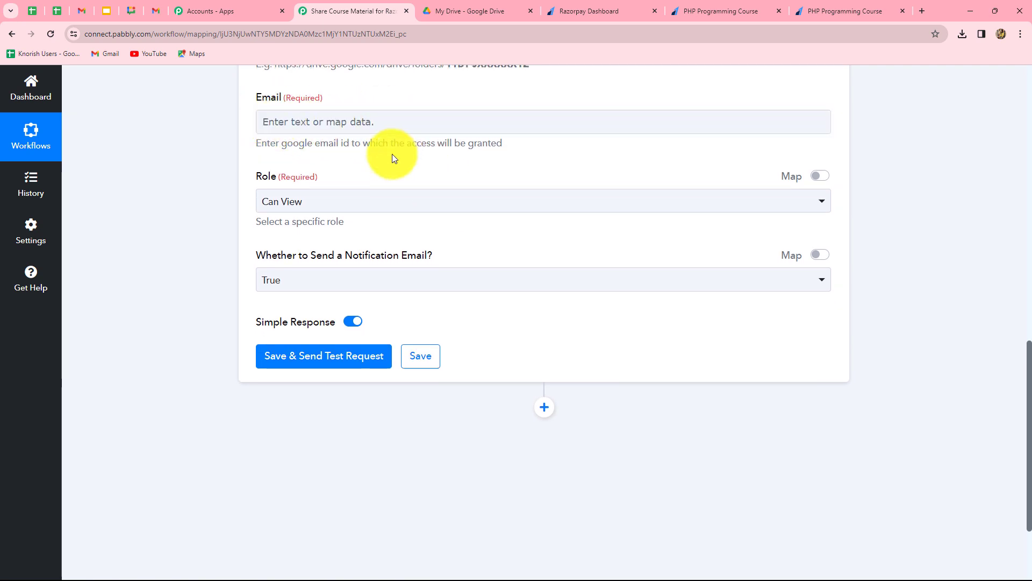
# Map the Email field to the Razorpay trigger's Payload Payment Entity Notes Email value
pyautogui.click(282, 122)
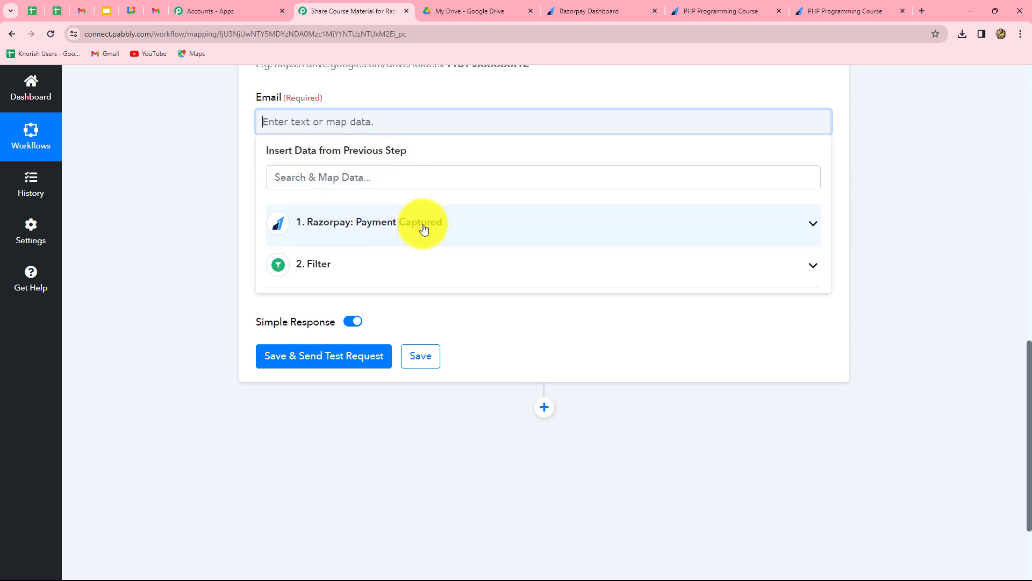
pyautogui.click(346, 235)
pyautogui.scroll(-6, 380, 301)
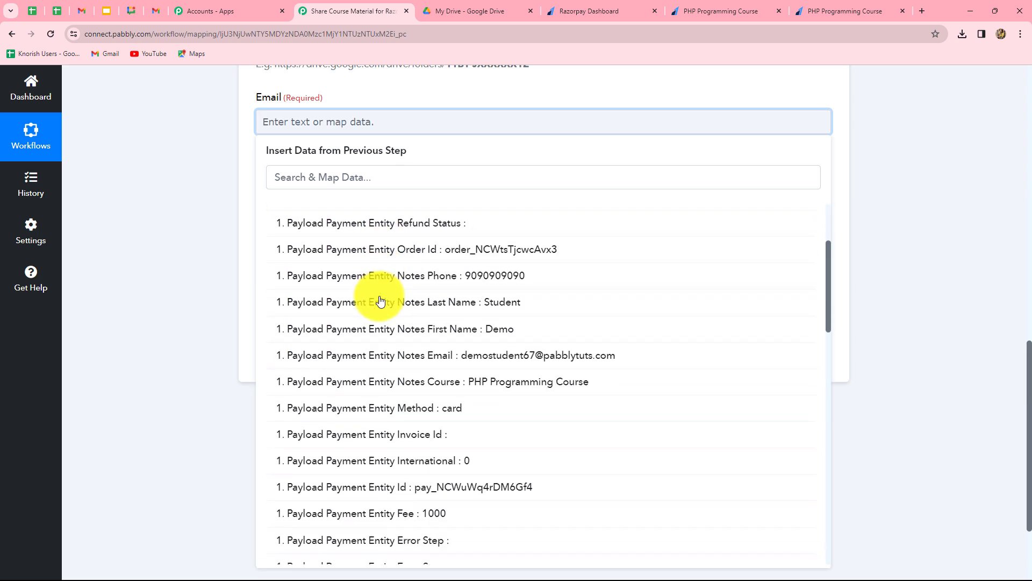
pyautogui.scroll(-5, 380, 301)
pyautogui.scroll(10, 382, 299)
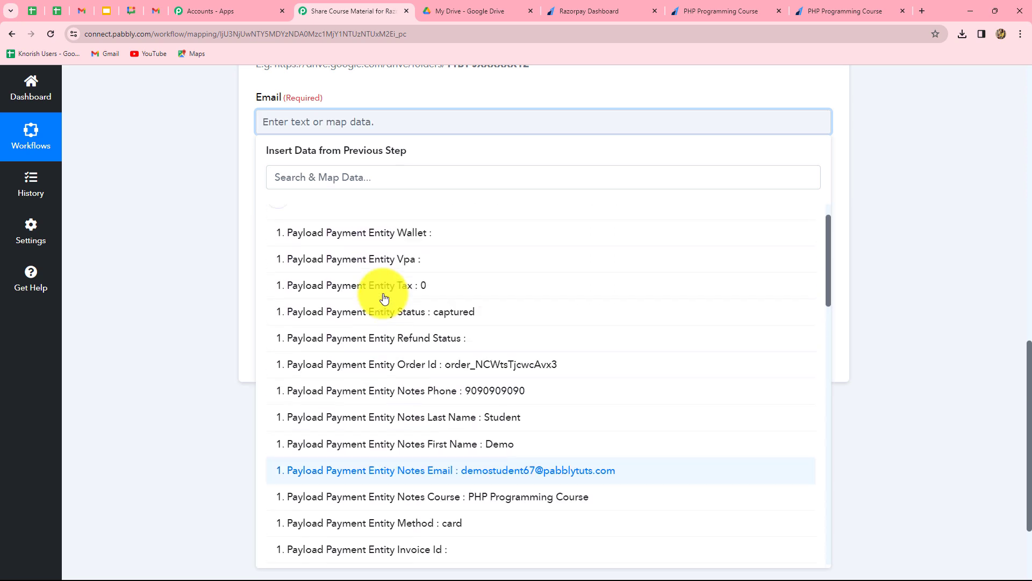
pyautogui.scroll(-2, 383, 297)
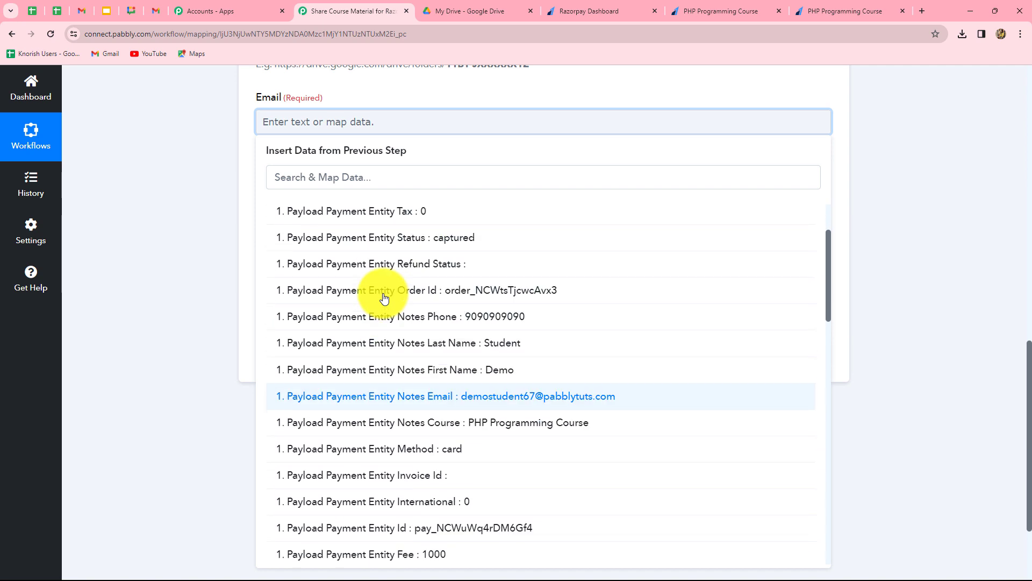
pyautogui.click(553, 392)
pyautogui.click(959, 315)
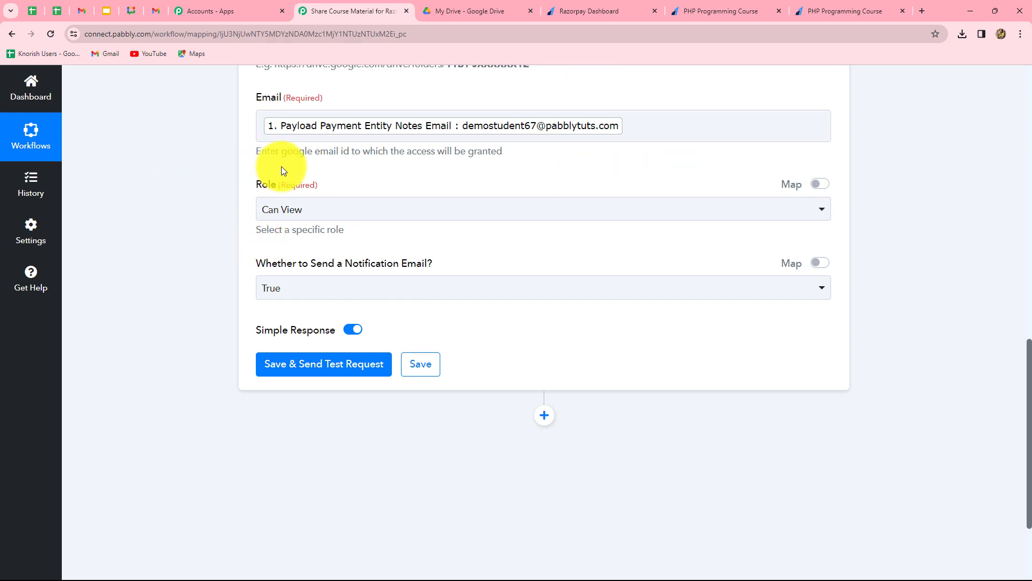
# Keep the share role as Can View and the notification email option as True
pyautogui.click(315, 217)
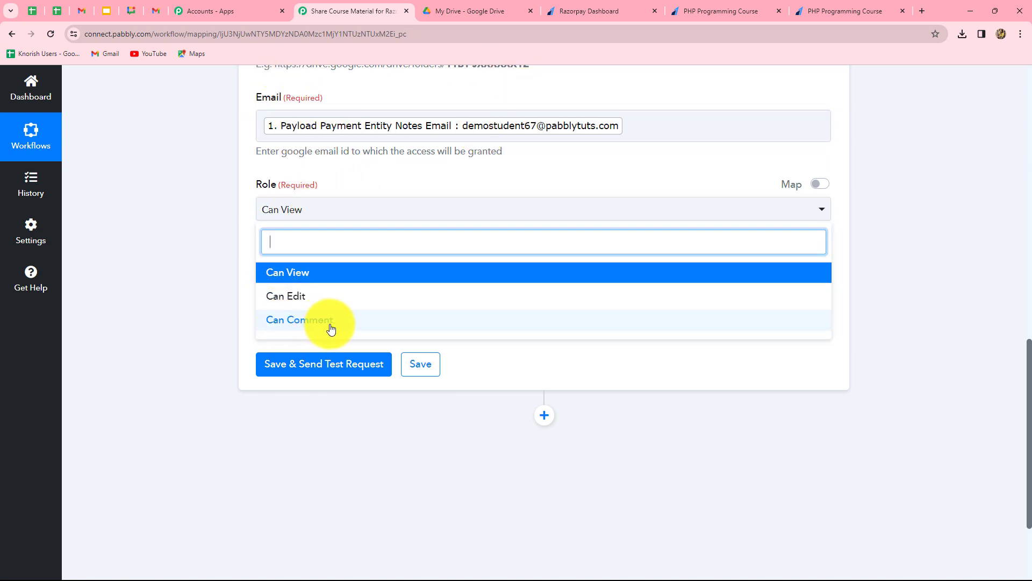
pyautogui.click(298, 279)
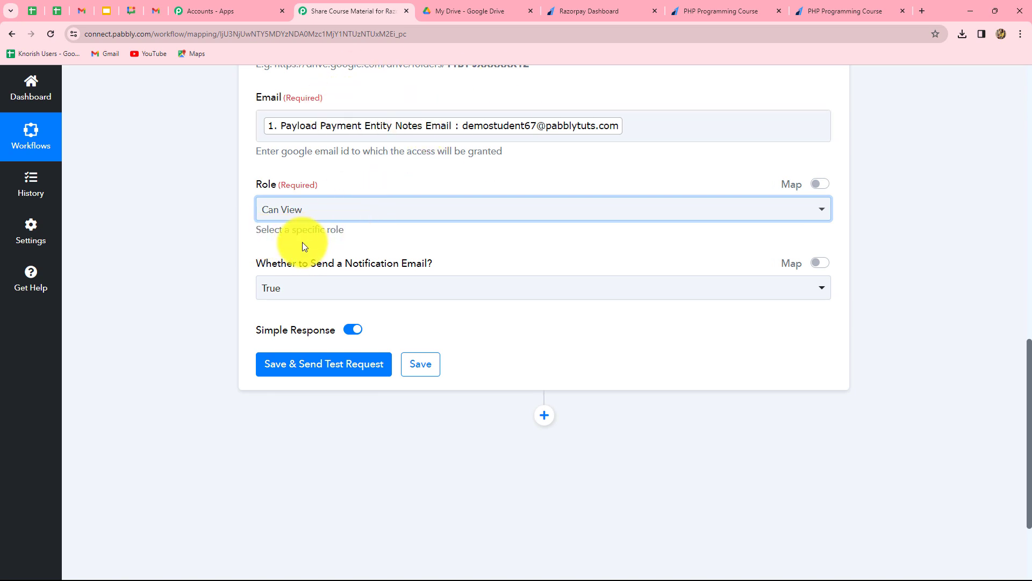
pyautogui.scroll(-2, 302, 242)
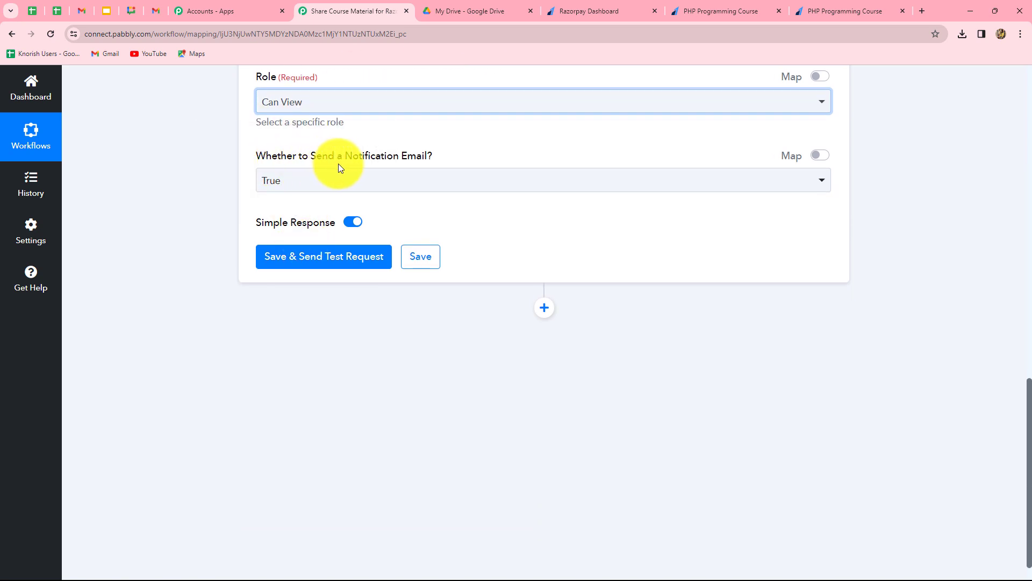
pyautogui.click(298, 183)
pyautogui.click(215, 230)
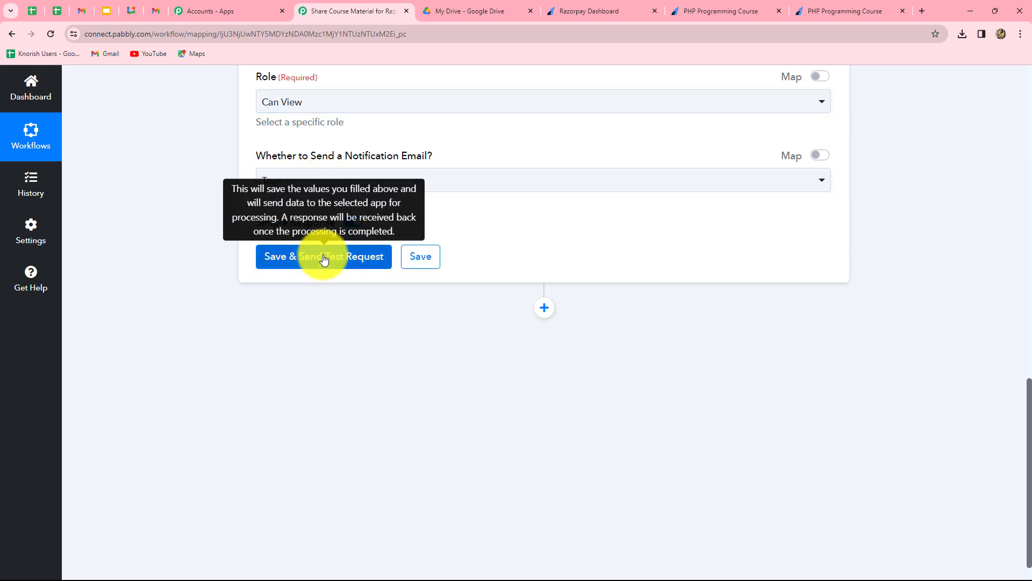
# Save and test the sharing step, check the drive#permission reader response, then switch to Gmail
pyautogui.click(323, 257)
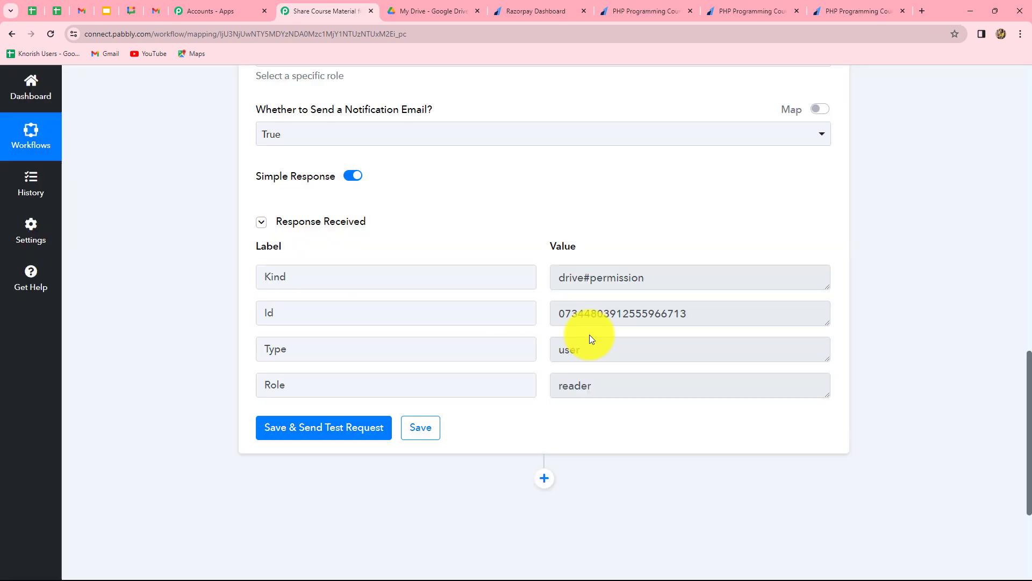
pyautogui.moveTo(560, 311); pyautogui.dragTo(691, 315)
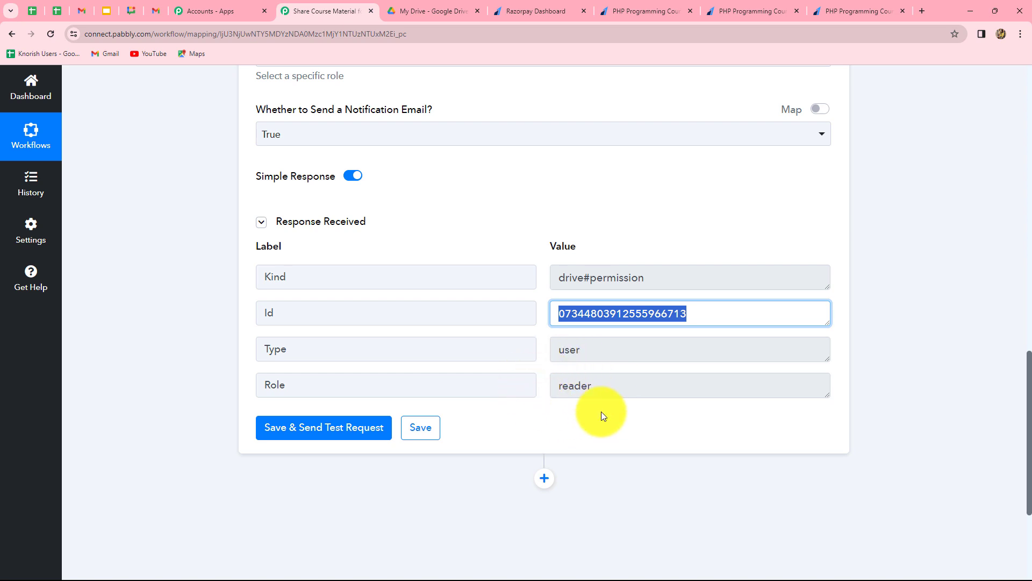
pyautogui.scroll(5, 602, 411)
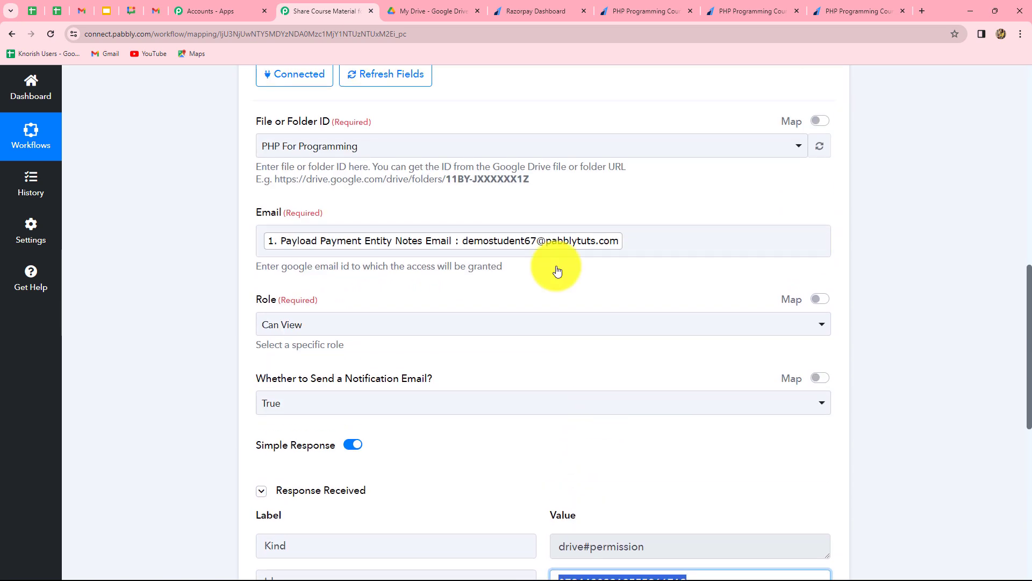
pyautogui.hotkey('ctrl', 'shift', 'Tab')
pyautogui.hotkey('ctrl', 'shift', 'Tab')
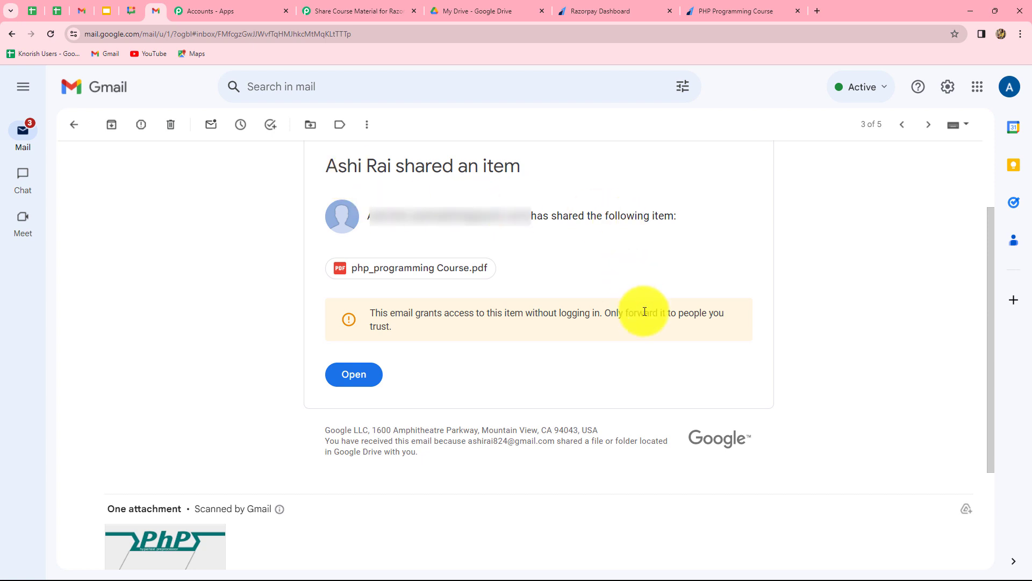
# Scroll back up the Drive share email and switch to Razorpay's Payment Pages list
pyautogui.scroll(2, 644, 312)
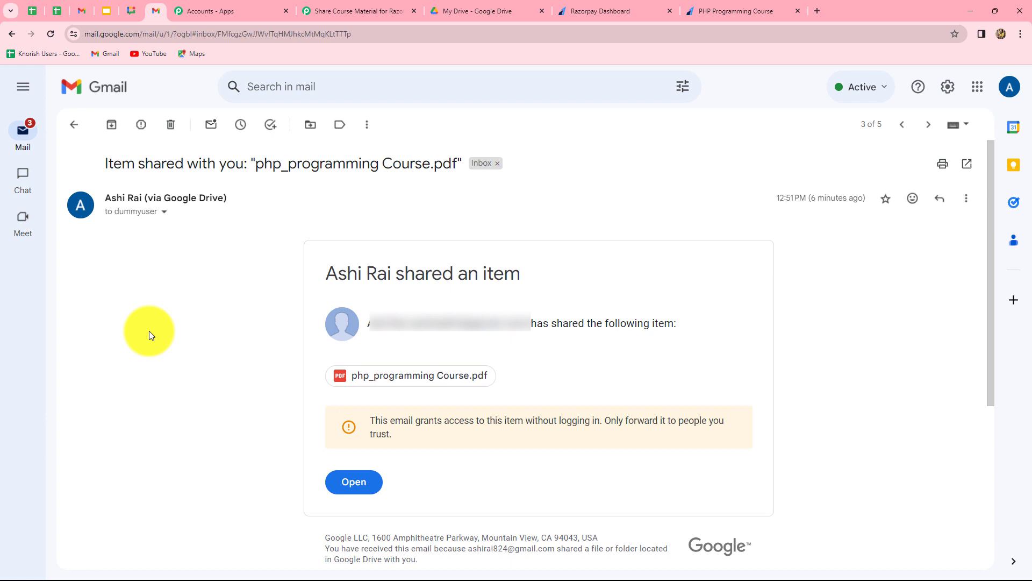
pyautogui.click(640, 10)
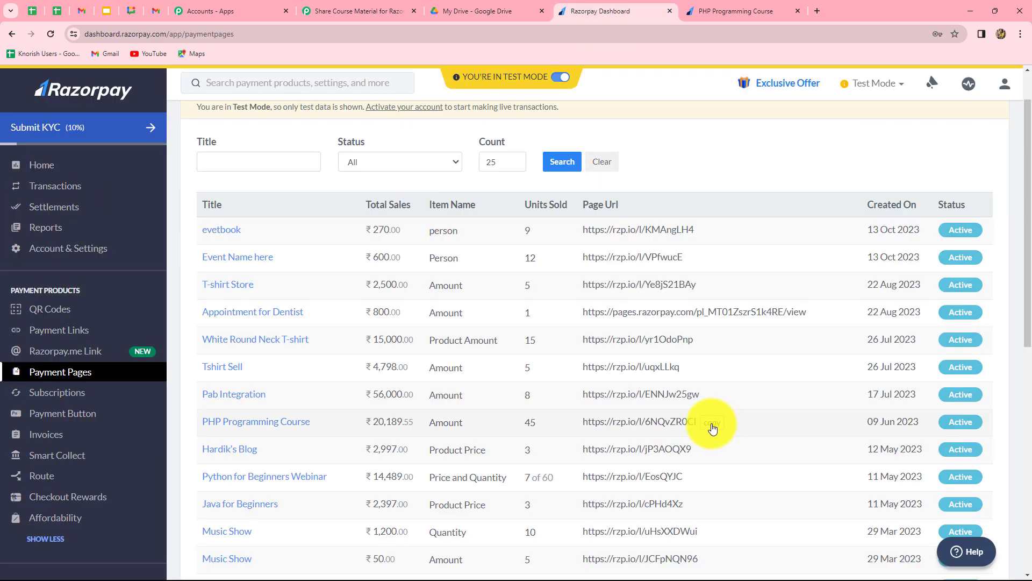
# Copy the PHP Programming Course payment page link and load it in a new tab
pyautogui.click(712, 428)
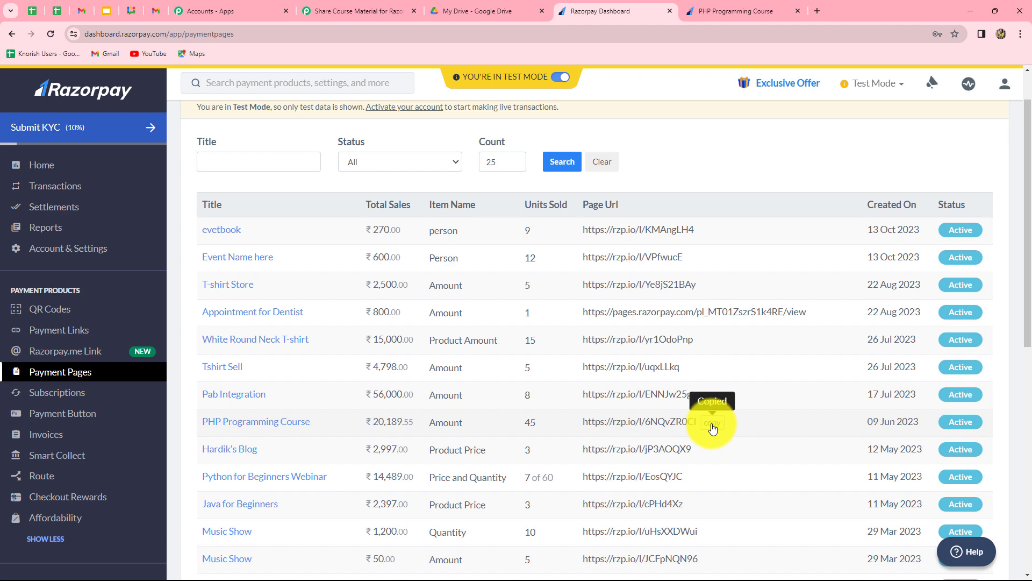
pyautogui.click(817, 13)
pyautogui.click(415, 286)
pyautogui.hotkey('ctrl', 'v')
pyautogui.press('Return')
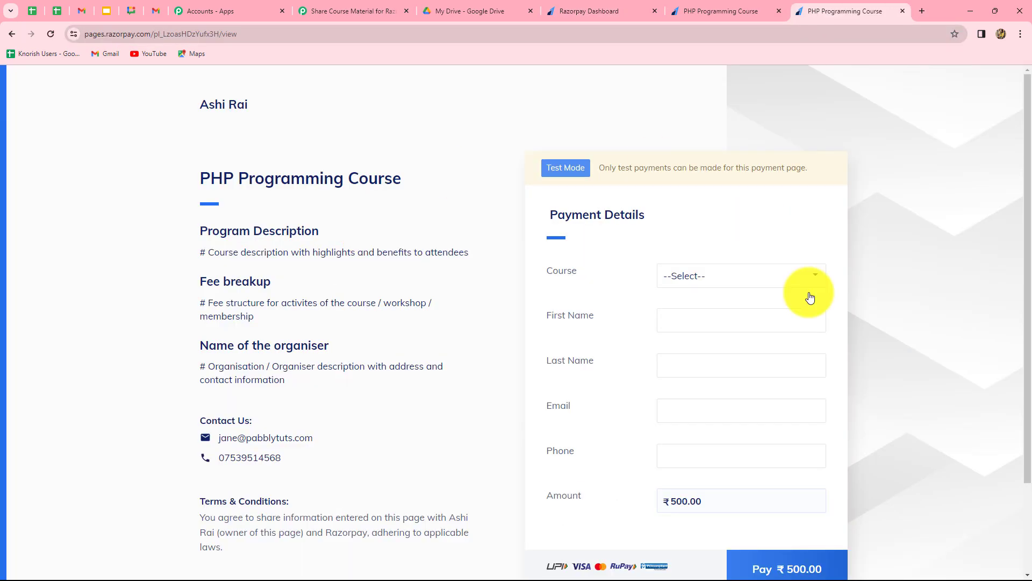
# Select PHP Programming Course and fill in the buyer's first name, last name, email and phone
pyautogui.click(735, 274)
pyautogui.click(713, 306)
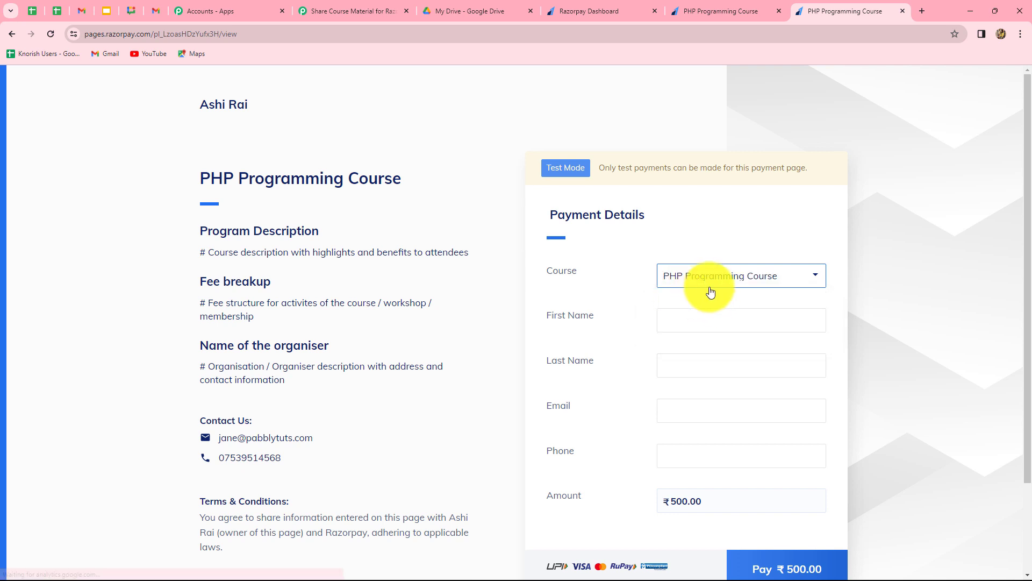
pyautogui.click(706, 325)
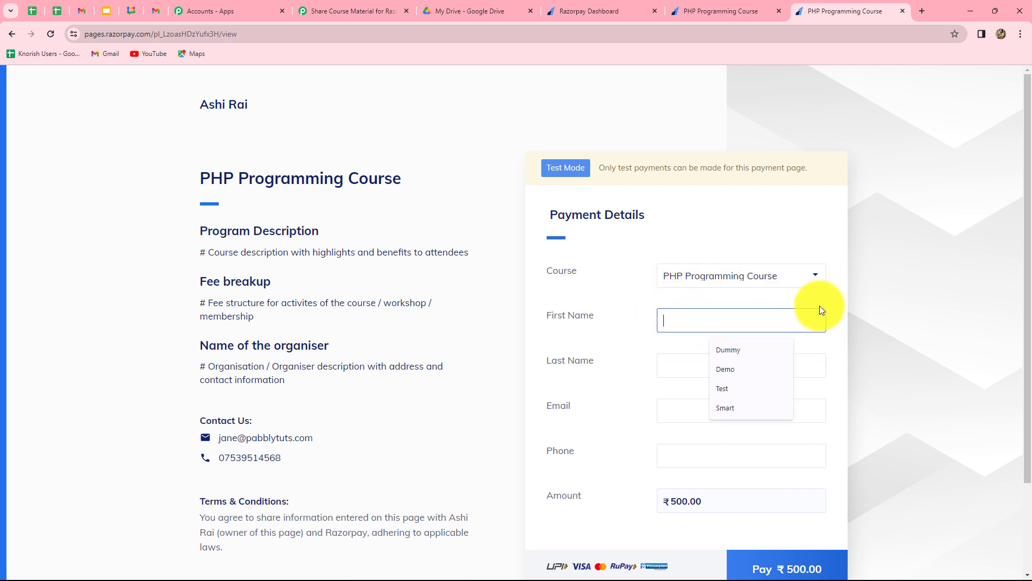
pyautogui.write('Smart')
pyautogui.click(739, 362)
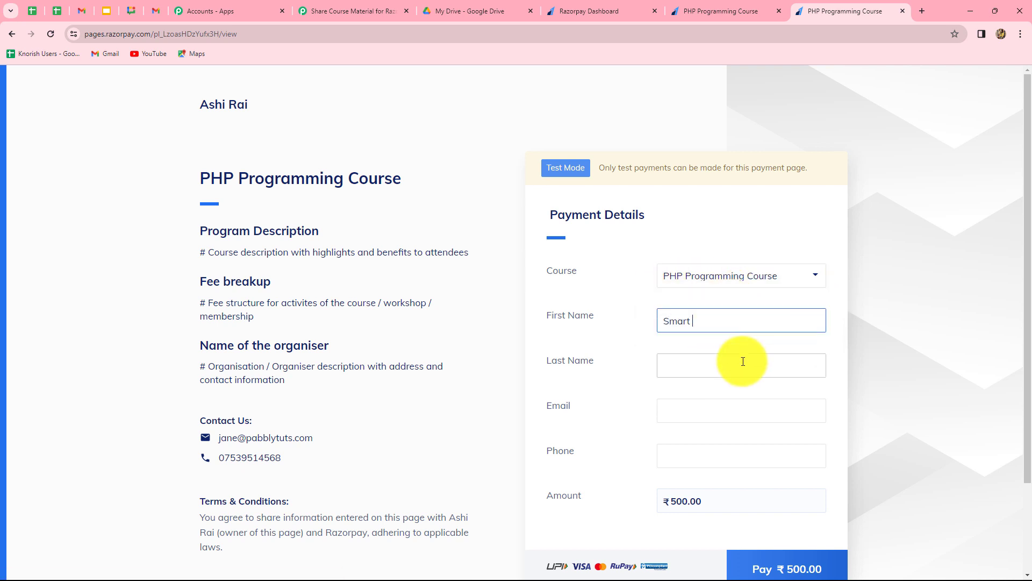
pyautogui.click(724, 394)
pyautogui.click(675, 417)
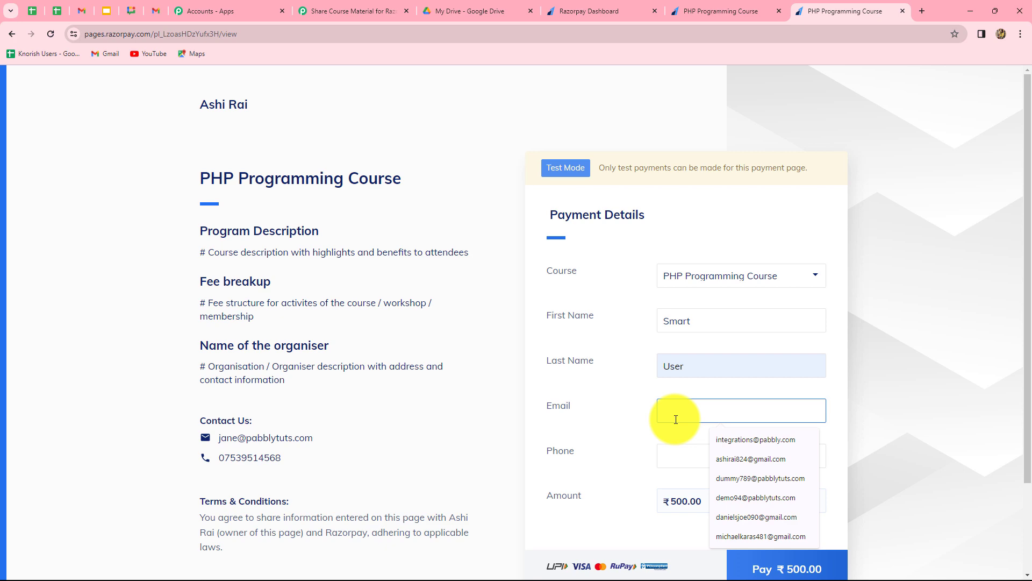
pyautogui.click(684, 453)
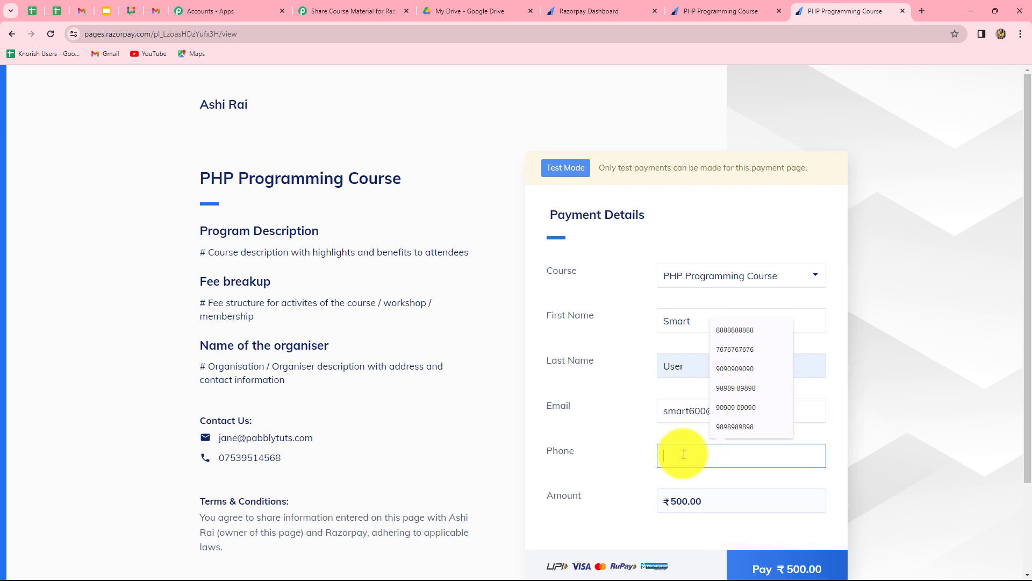
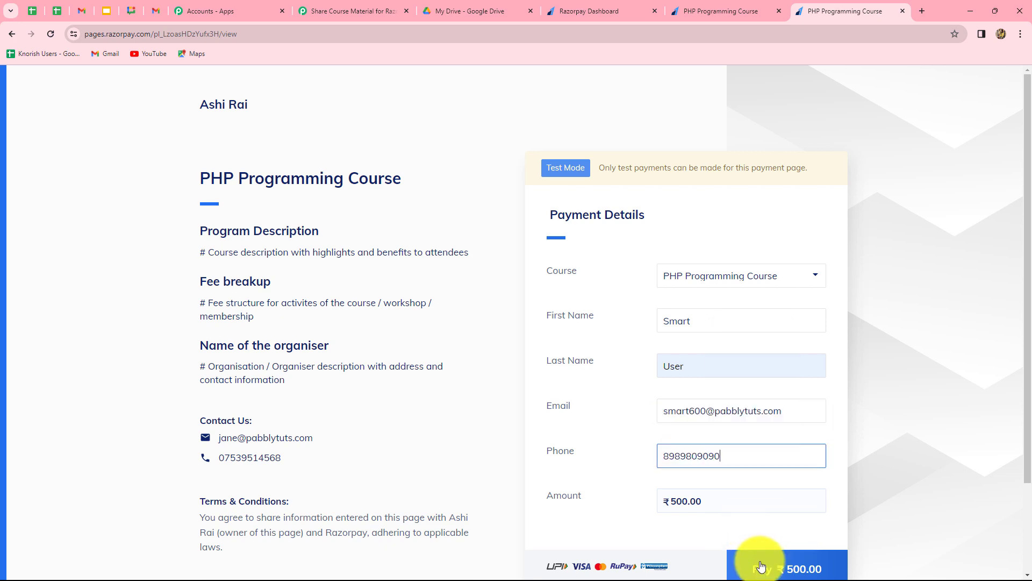
# Pay the ₹500 with the test card without saving it, then check Gmail for the share email
pyautogui.click(760, 564)
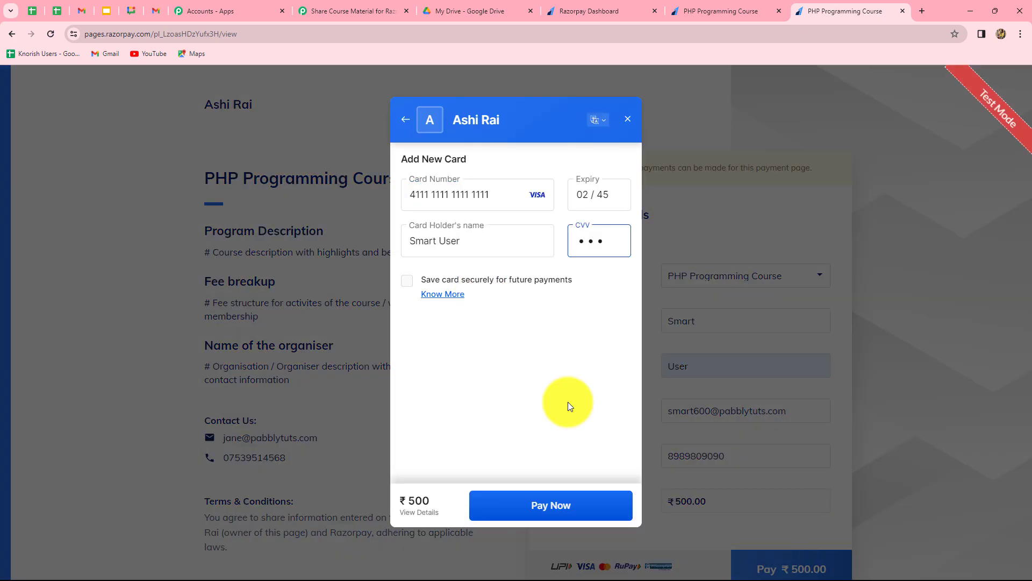
pyautogui.click(550, 504)
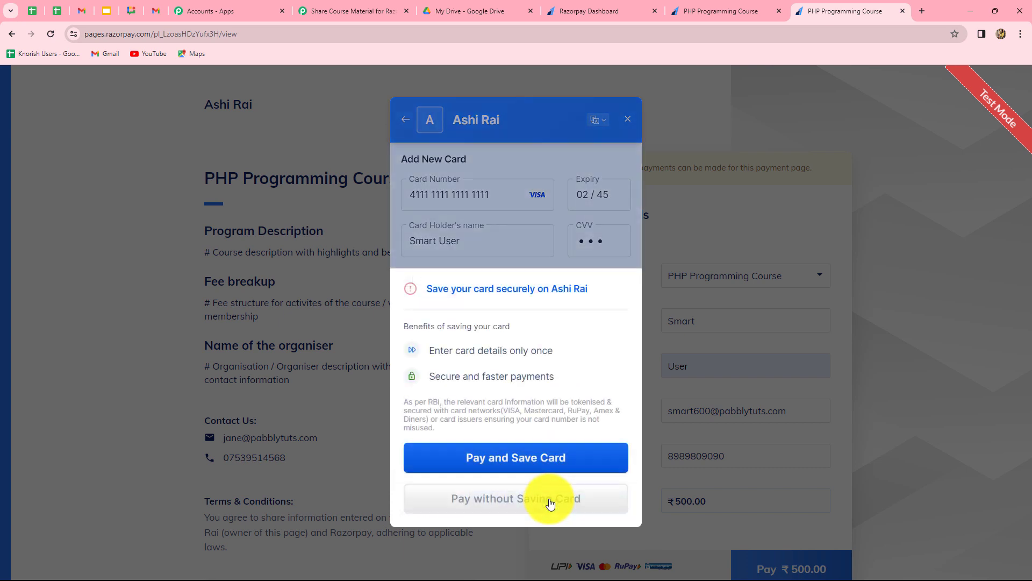
pyautogui.click(539, 492)
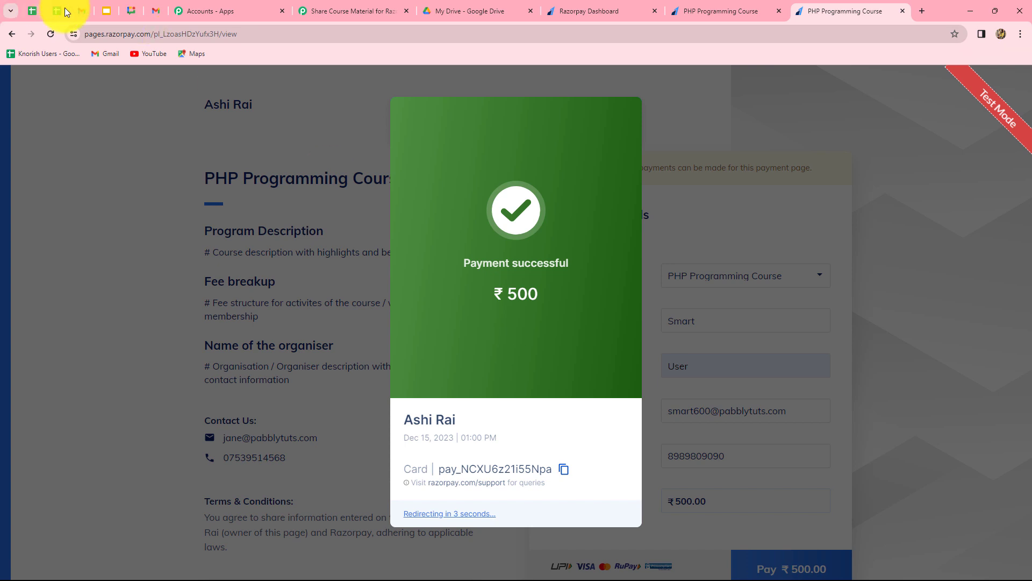
pyautogui.click(156, 11)
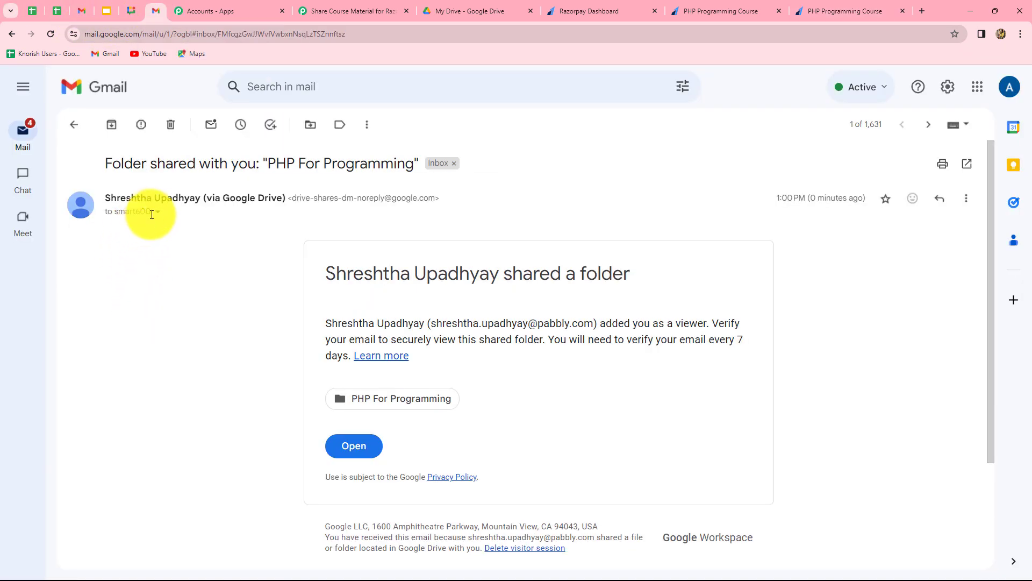
# Verify the recipient of the 'PHP For Programming' folder-shared email, then go back to the Pabbly workflow's top
pyautogui.click(157, 213)
pyautogui.click(116, 311)
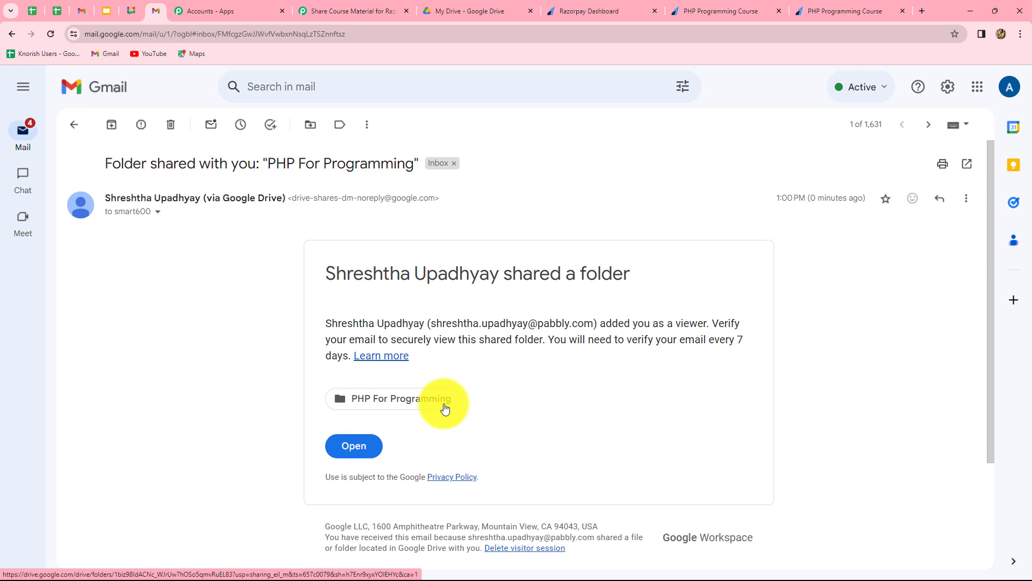
pyautogui.click(366, 9)
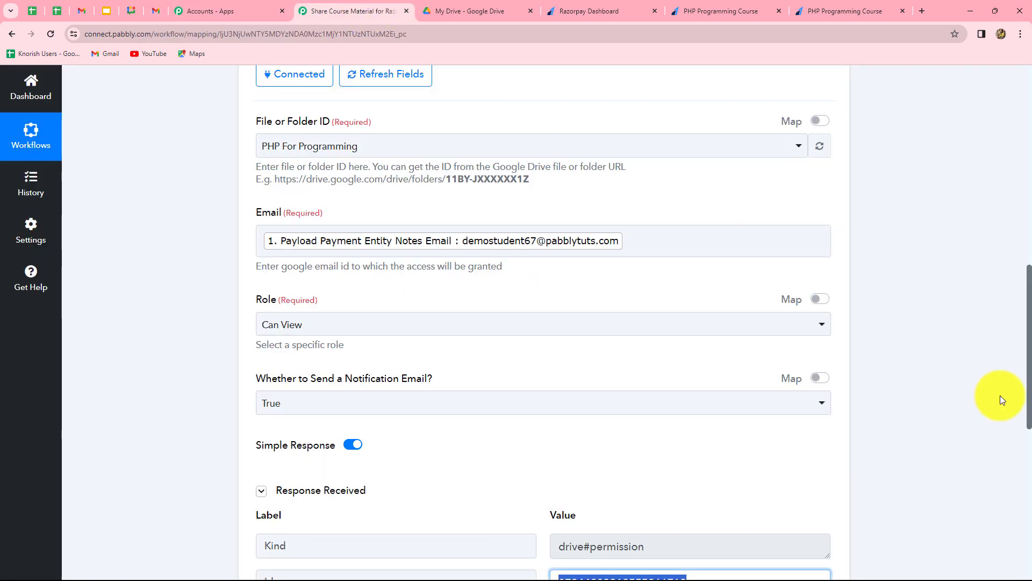
pyautogui.scroll(4, 1000, 395)
pyautogui.scroll(6, 1000, 395)
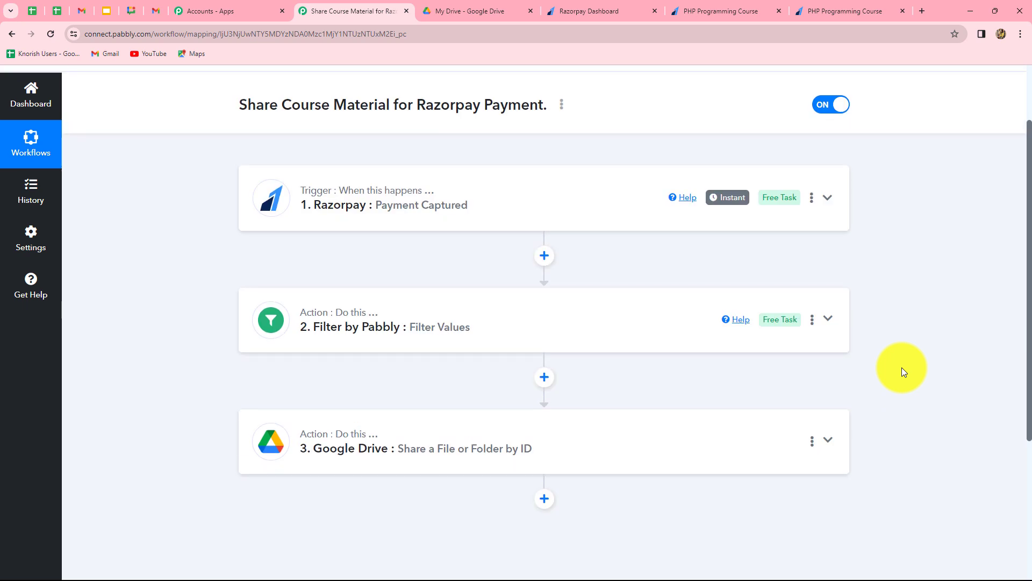